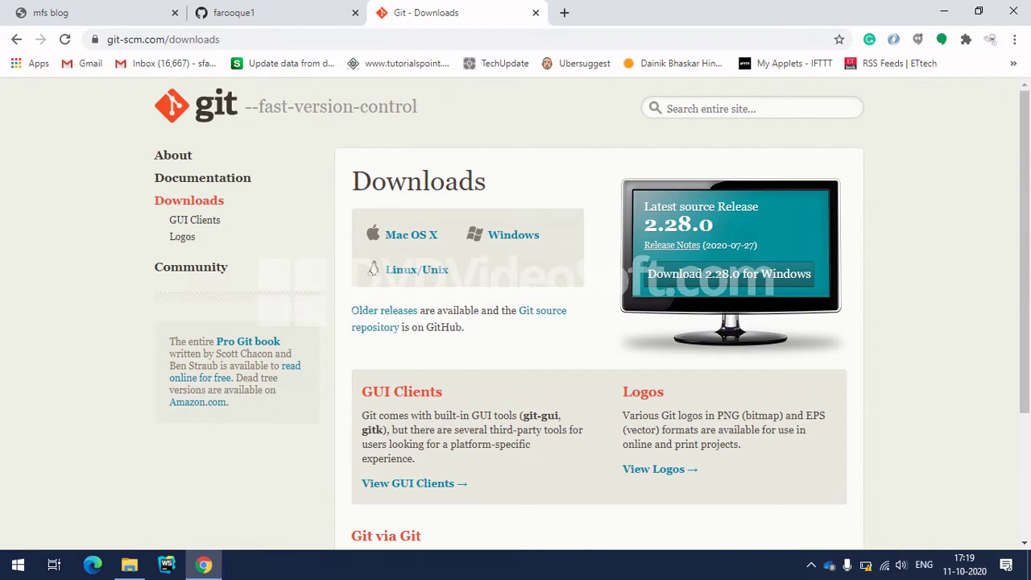
Switch to the GitHub profile page and look over its picture, account name, address, popular repositories and contribution activity
{"action": "left_click", "coordinate": [234, 12]}
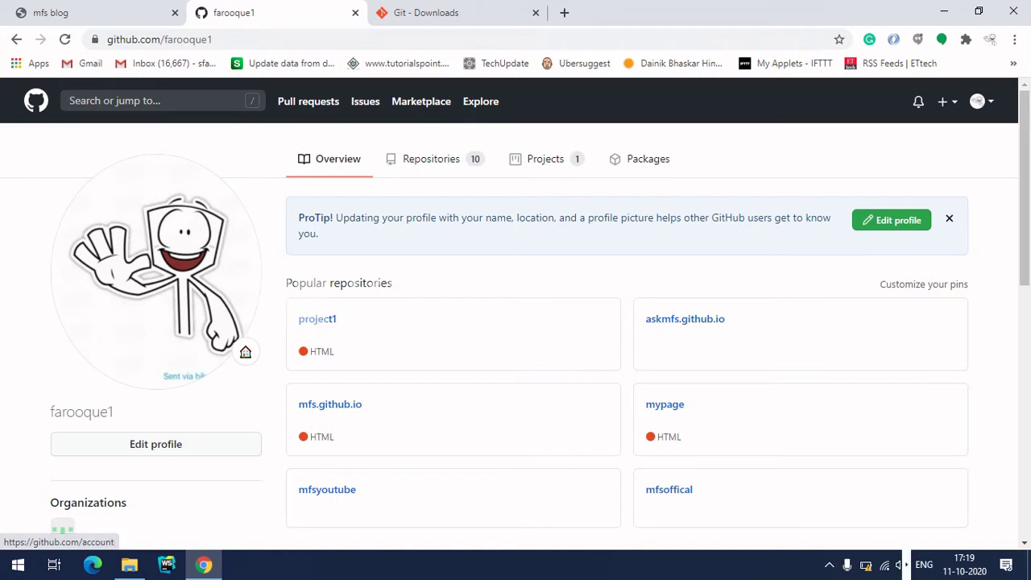
{"action": "left_click_drag", "start_coordinate": [50, 153], "coordinate": [114, 412]}
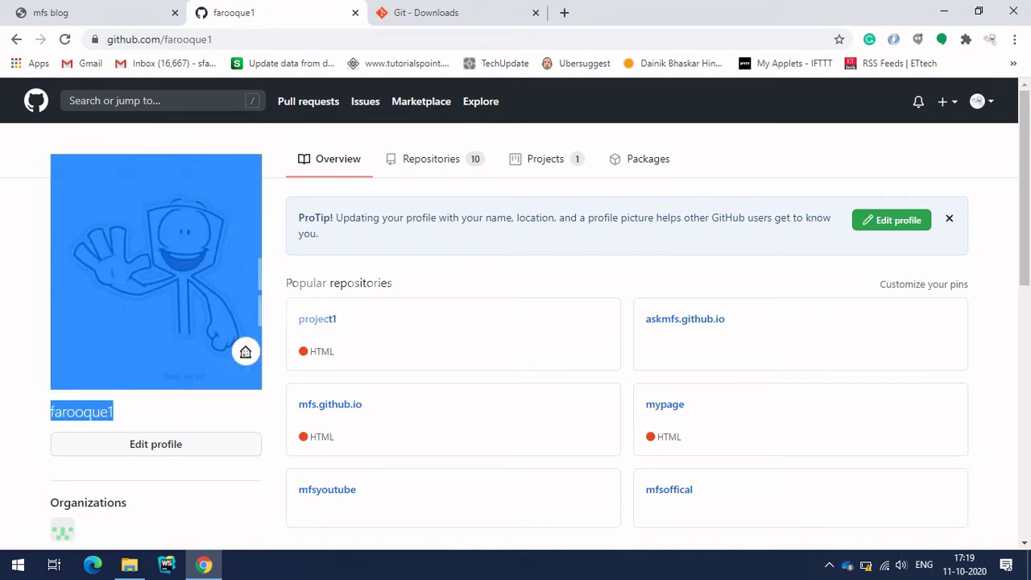
{"action": "key", "text": "ctrl+l"}
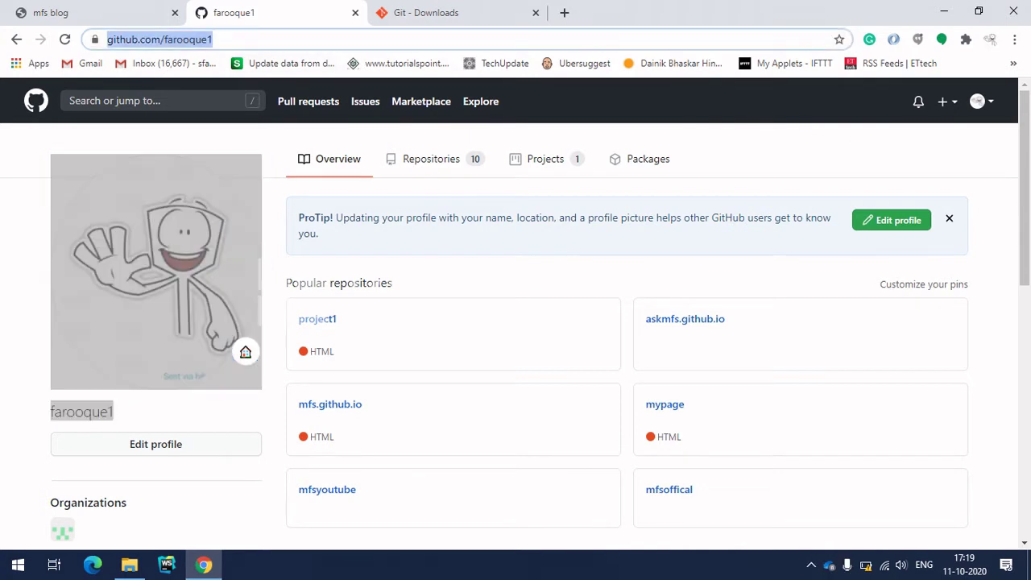
{"action": "left_click", "coordinate": [161, 467]}
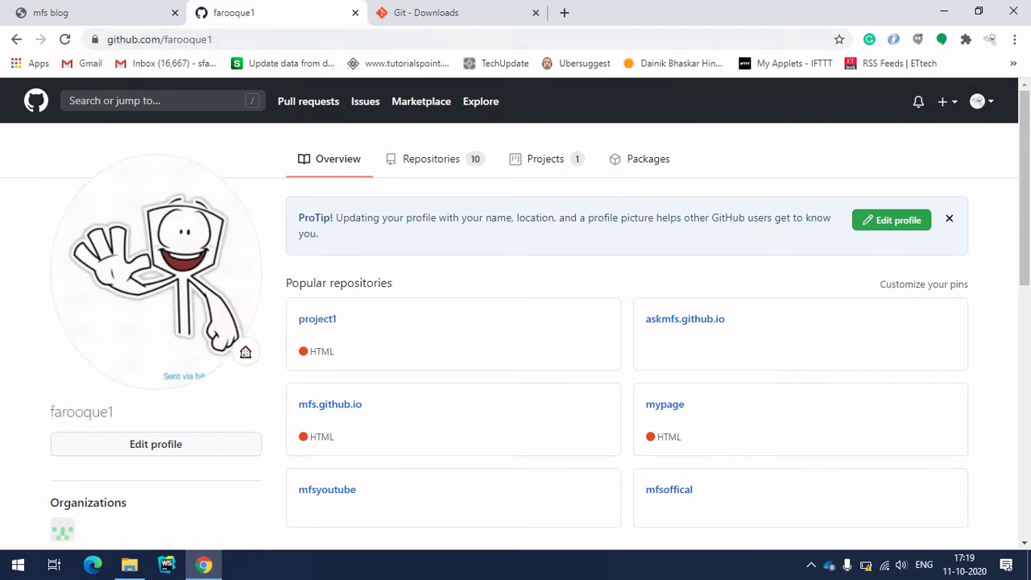
{"action": "scroll", "coordinate": [515, 322], "scroll_direction": "down", "scroll_amount": 3}
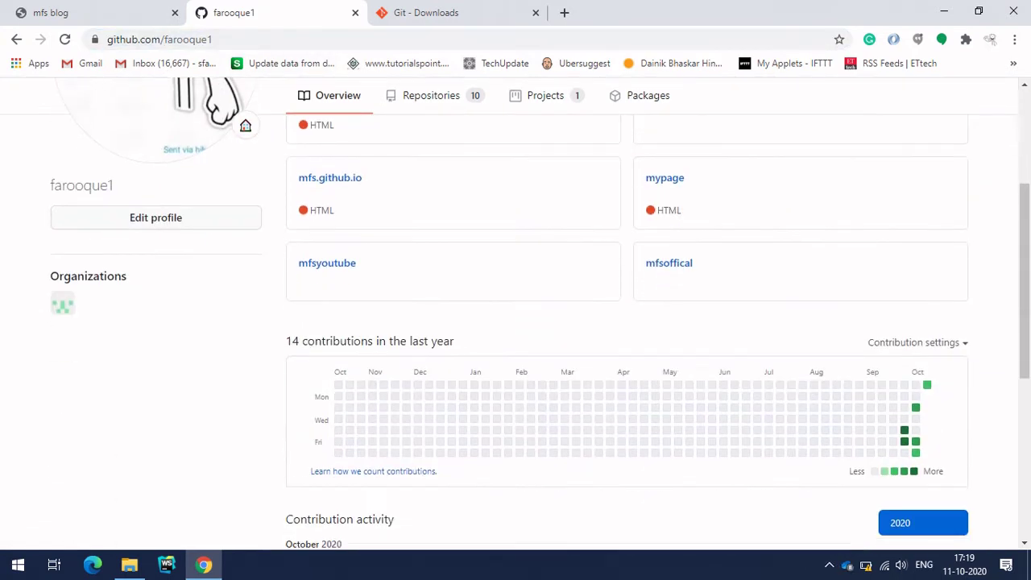
{"action": "scroll", "coordinate": [515, 322], "scroll_direction": "down", "scroll_amount": 4}
{"action": "scroll", "coordinate": [515, 323], "scroll_direction": "up", "scroll_amount": 7}
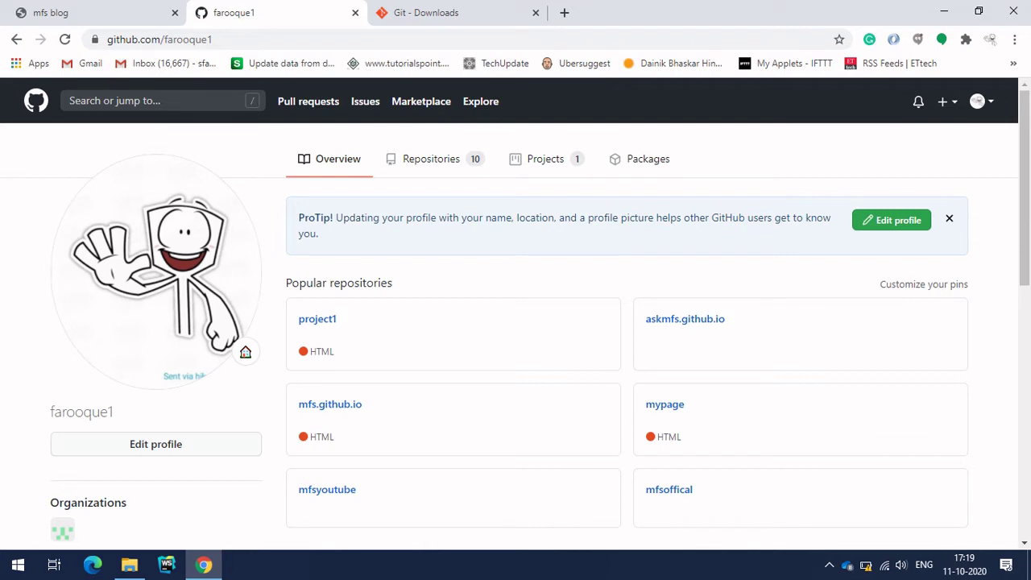
Start a new GitHub repository and name it "mfswebsite"
{"action": "left_click", "coordinate": [942, 101]}
{"action": "left_click", "coordinate": [888, 126]}
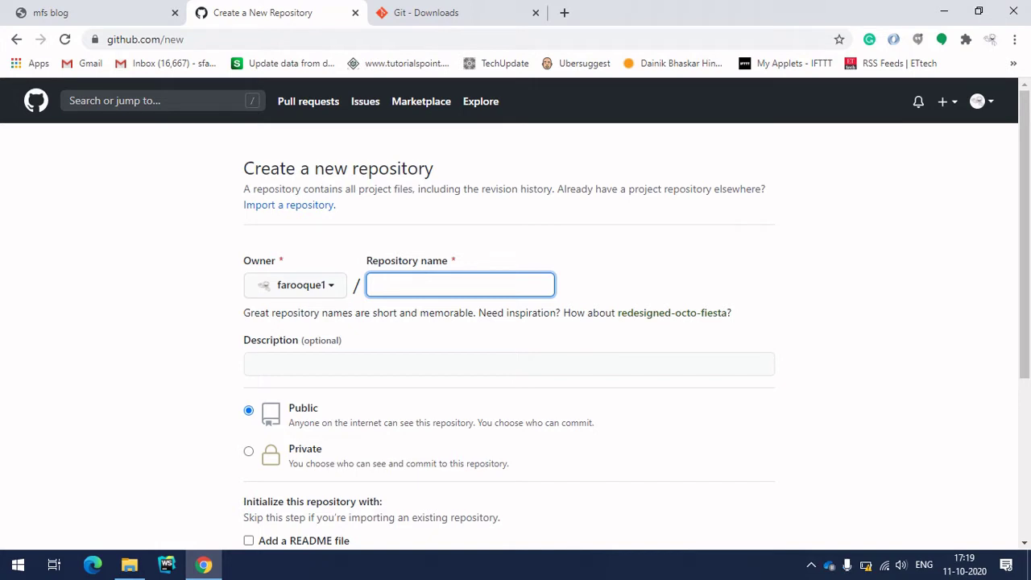
{"action": "type", "text": "mfs"}
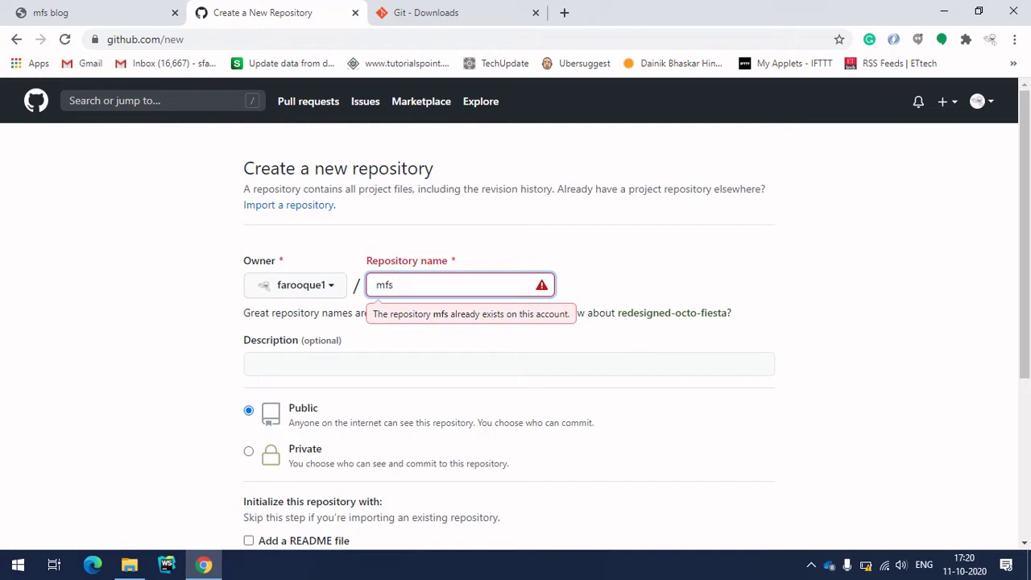
{"action": "type", "text": "website"}
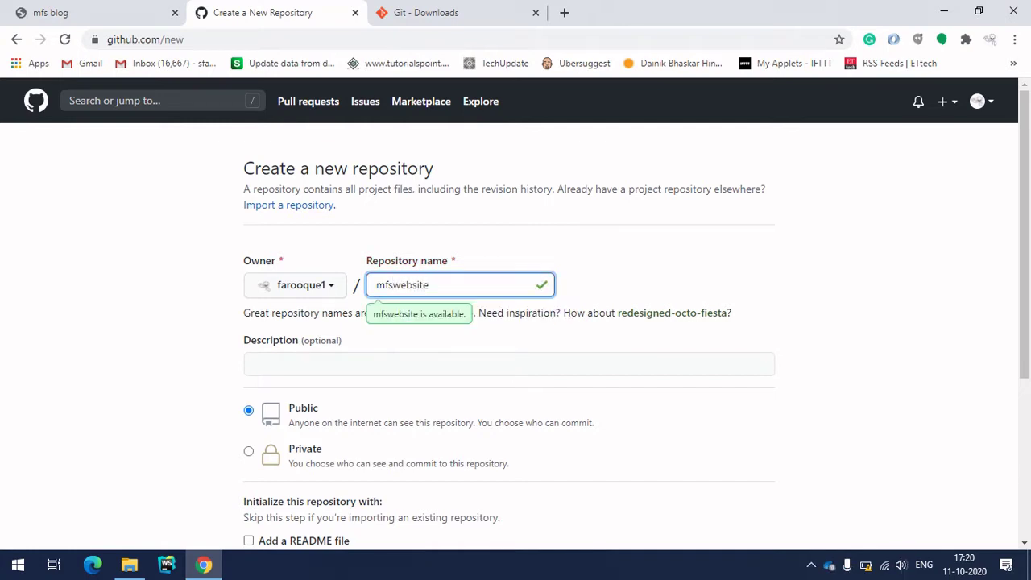
Describe the repository as "website testing" and create it as a public repository without any initial files
{"action": "scroll", "coordinate": [515, 314], "scroll_direction": "down", "scroll_amount": 3}
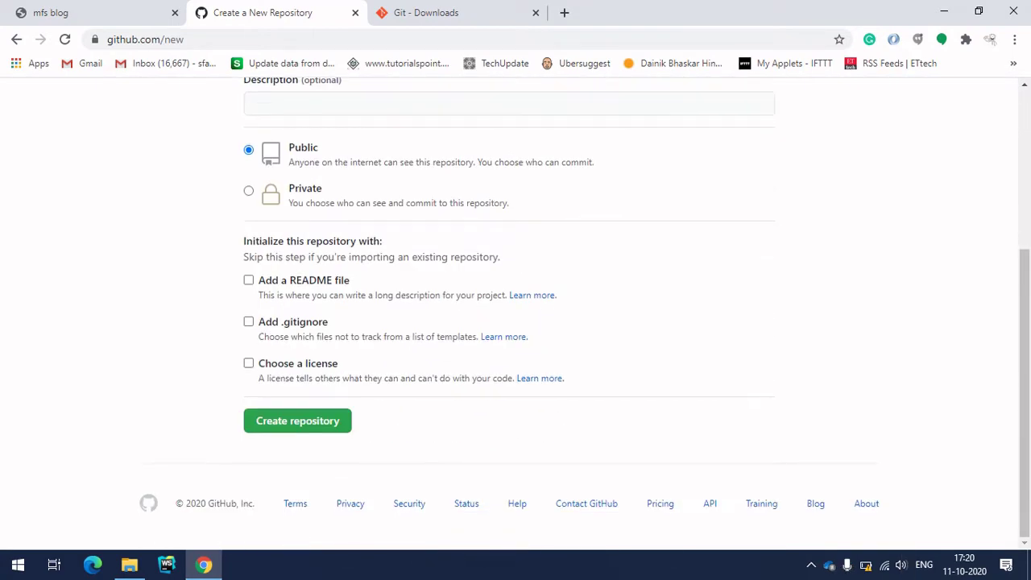
{"action": "scroll", "coordinate": [515, 314], "scroll_direction": "up", "scroll_amount": 1}
{"action": "scroll", "coordinate": [515, 314], "scroll_direction": "up", "scroll_amount": 1}
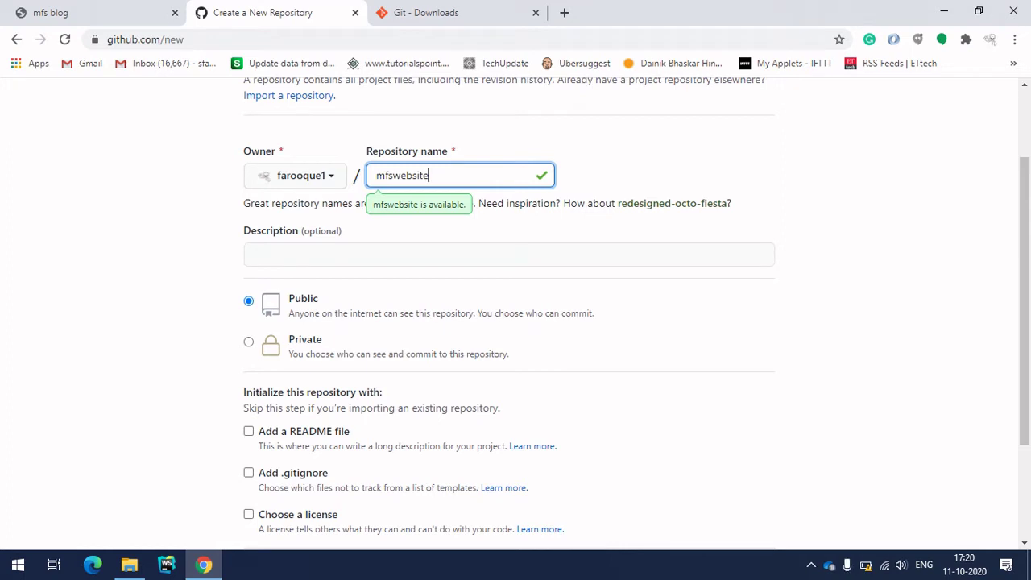
{"action": "left_click", "coordinate": [253, 255]}
{"action": "type", "text": "we"}
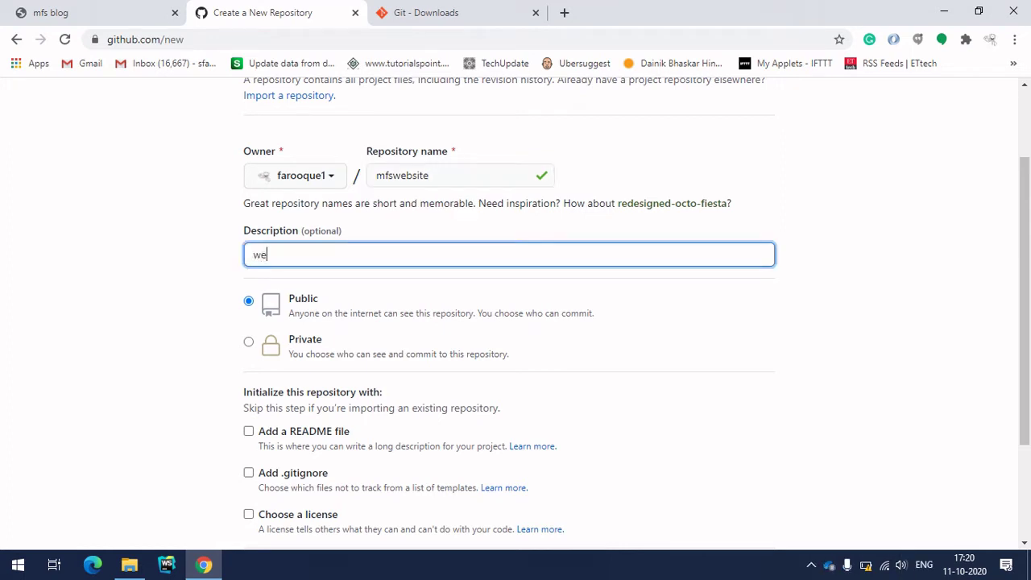
{"action": "type", "text": "biste testing"}
{"action": "right_click", "coordinate": [266, 256]}
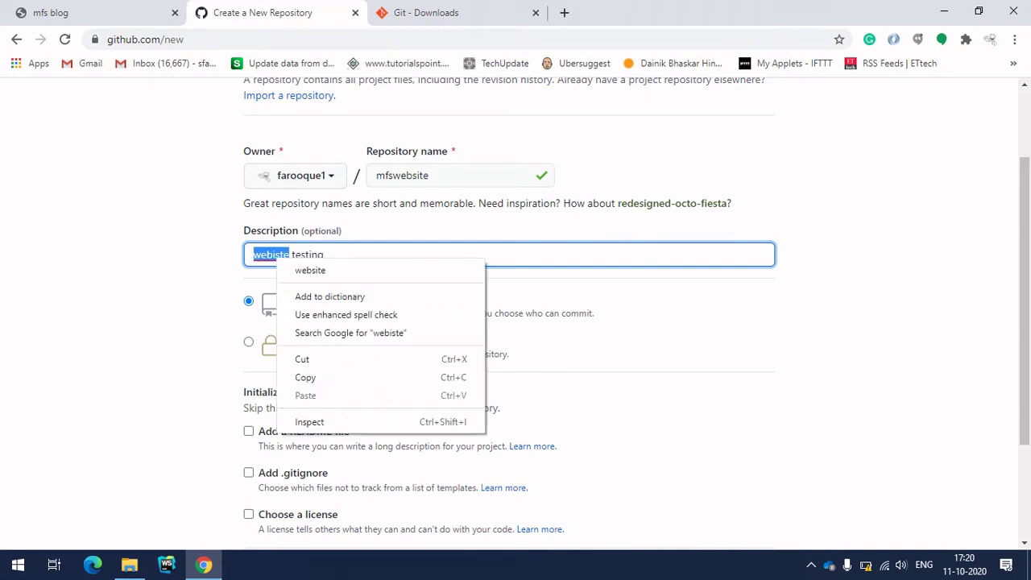
{"action": "left_click", "coordinate": [306, 269]}
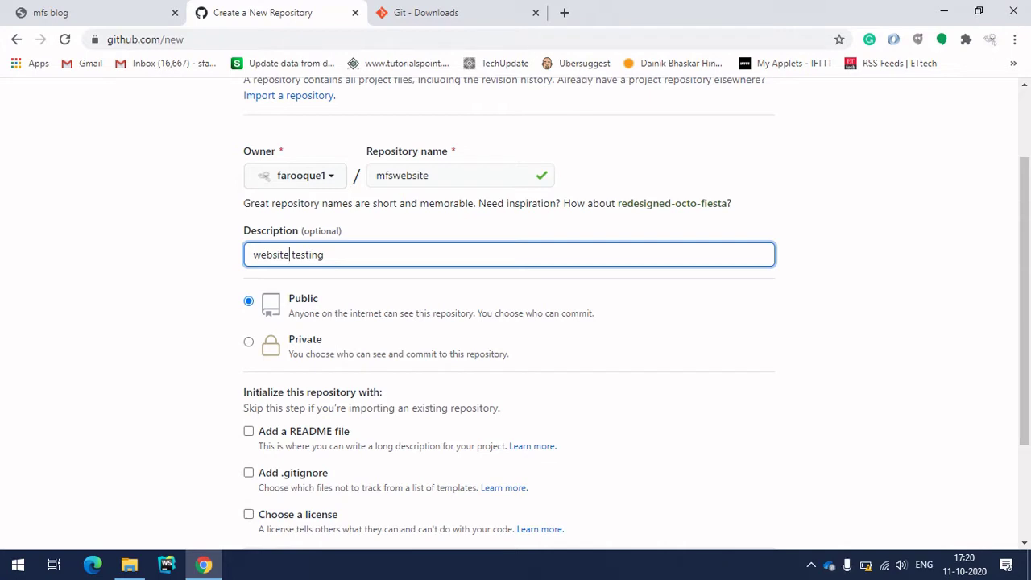
{"action": "scroll", "coordinate": [515, 322], "scroll_direction": "down", "scroll_amount": 2}
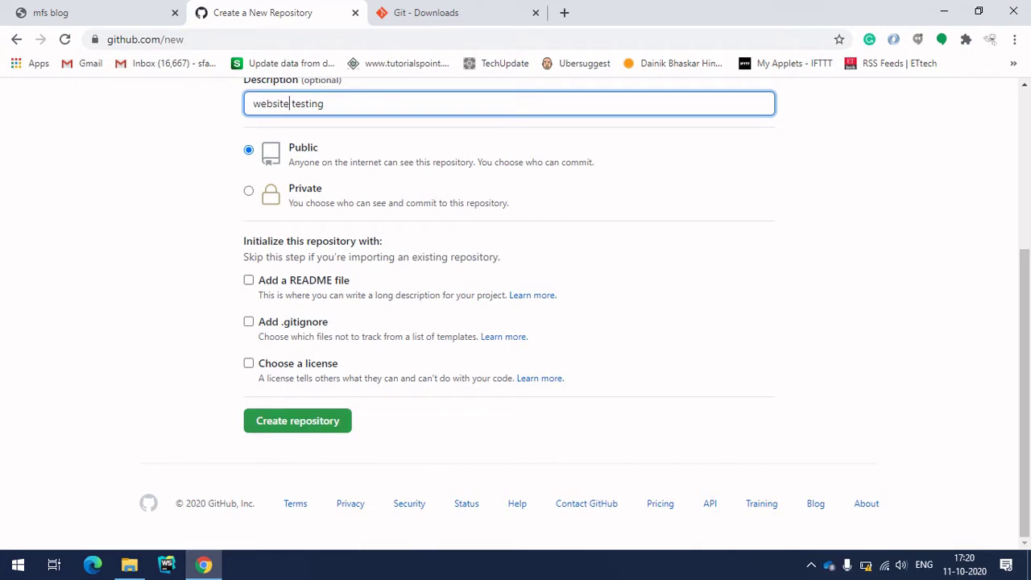
{"action": "key", "text": "Return"}
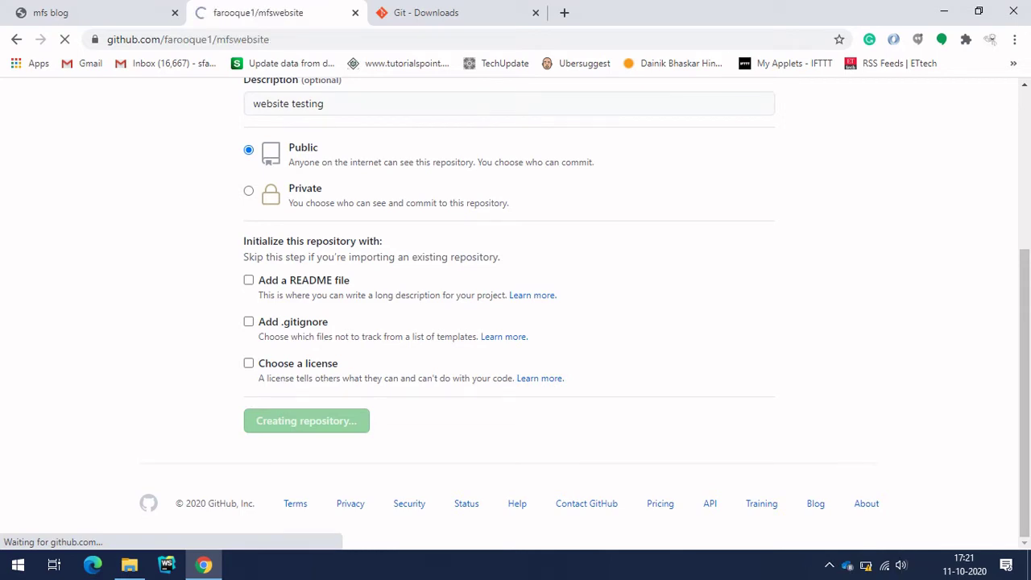
Examine the commands offered for creating a new repository on the command line
{"action": "scroll", "coordinate": [516, 314], "scroll_direction": "down", "scroll_amount": 1}
{"action": "scroll", "coordinate": [515, 314], "scroll_direction": "down", "scroll_amount": 1}
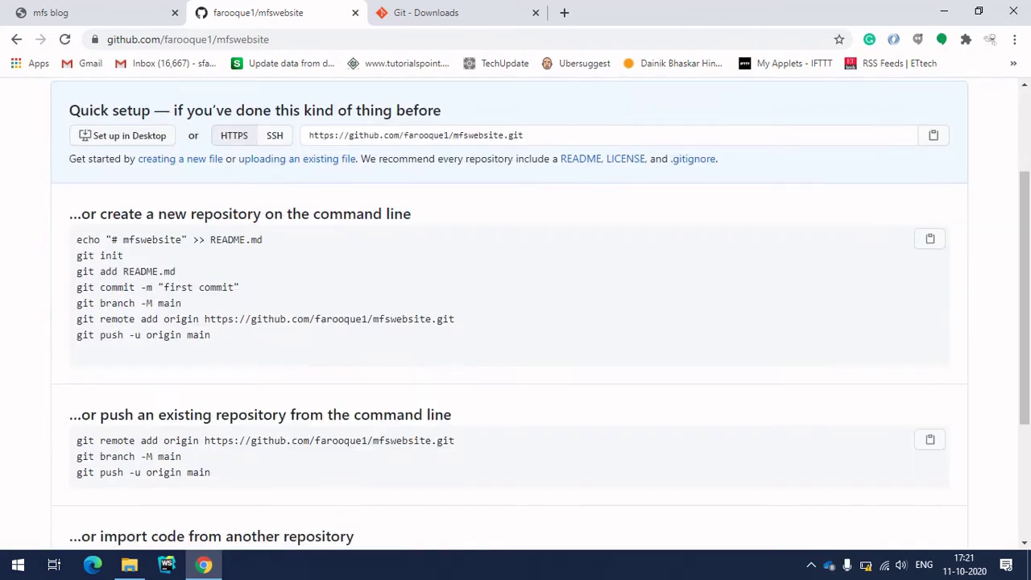
{"action": "left_click_drag", "start_coordinate": [210, 334], "coordinate": [76, 239]}
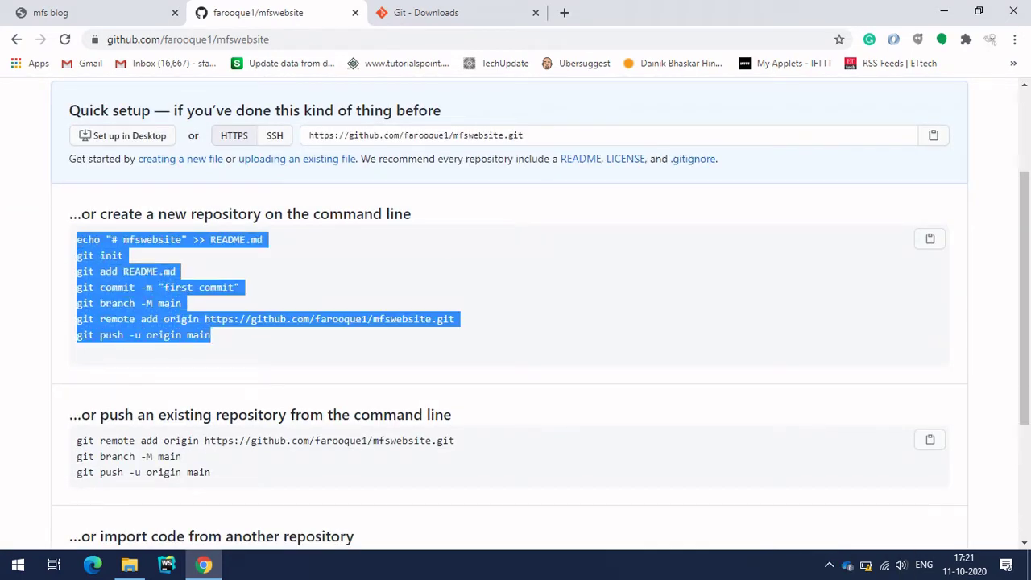
Switch to the myproject folder in File Explorer, open its index file in Chrome and look through the web page
{"action": "key", "text": "alt+Tab"}
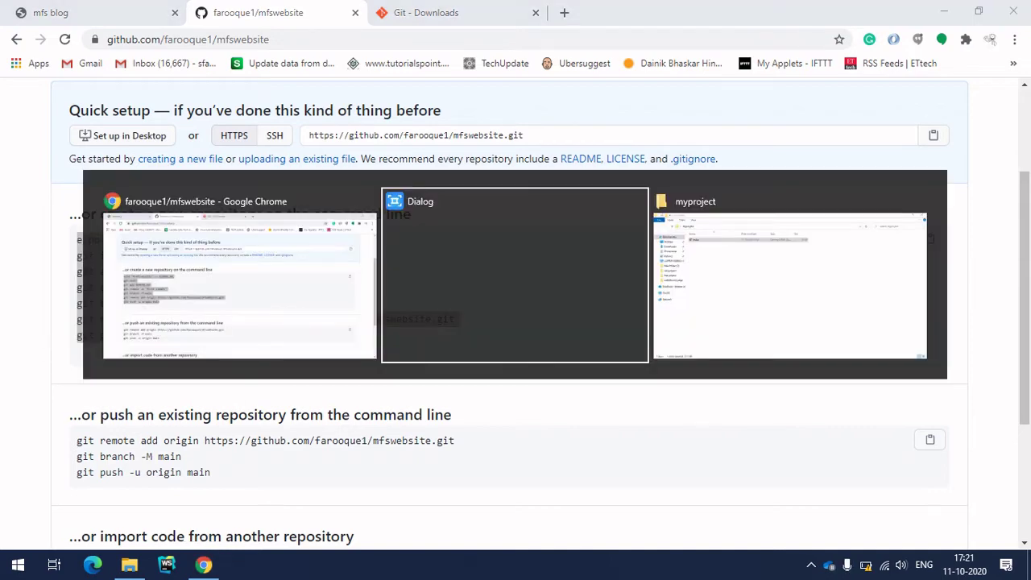
{"action": "key", "text": "Tab"}
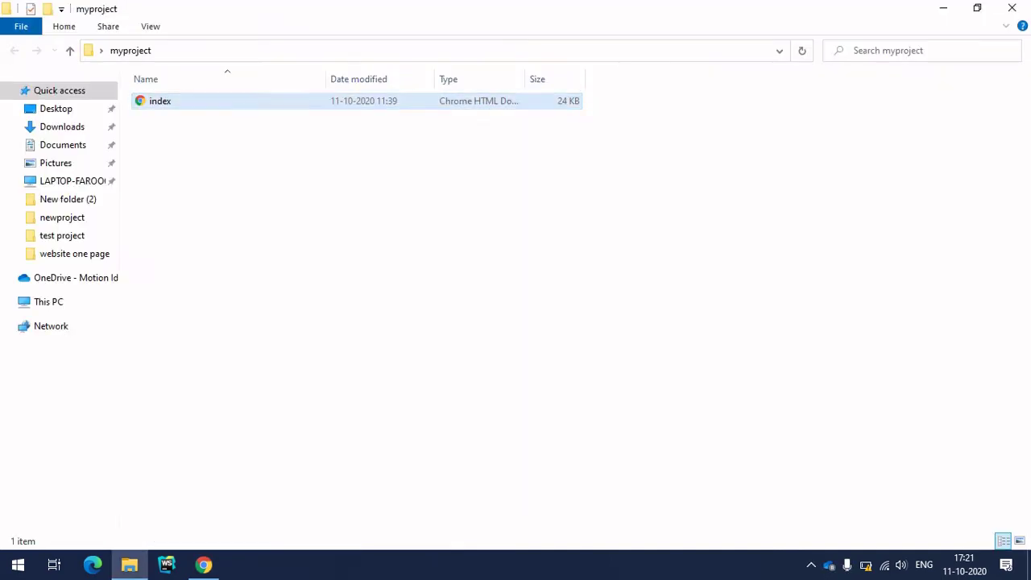
{"action": "key", "text": "Return"}
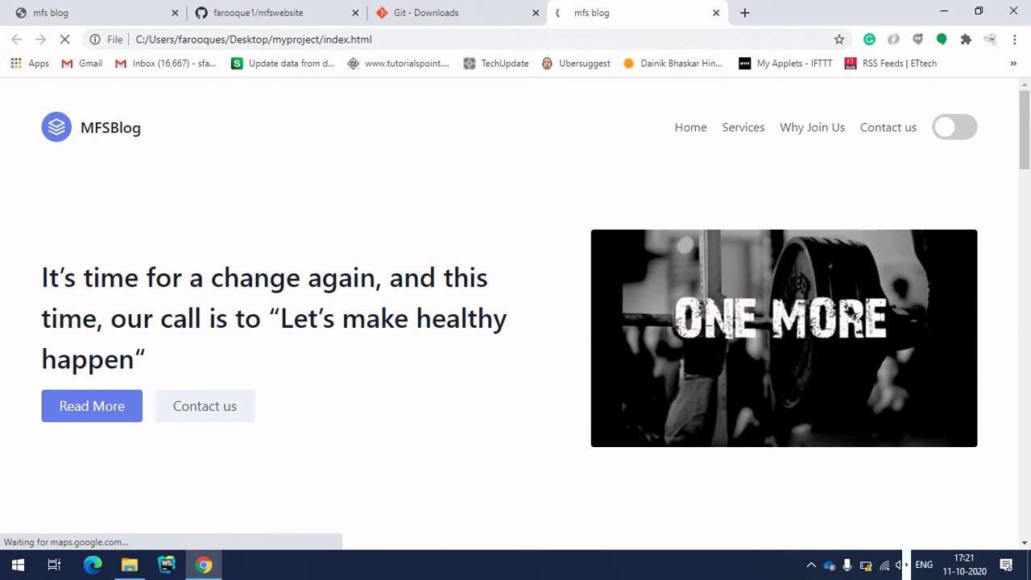
{"action": "scroll", "coordinate": [515, 322], "scroll_direction": "down", "scroll_amount": 15}
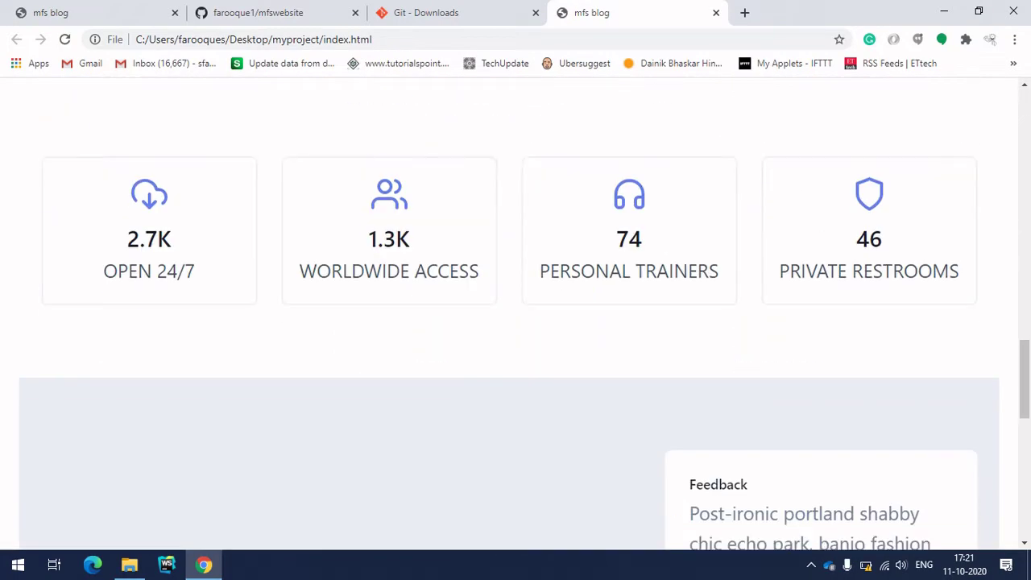
{"action": "scroll", "coordinate": [515, 323], "scroll_direction": "down", "scroll_amount": 4}
{"action": "scroll", "coordinate": [515, 322], "scroll_direction": "up", "scroll_amount": 10}
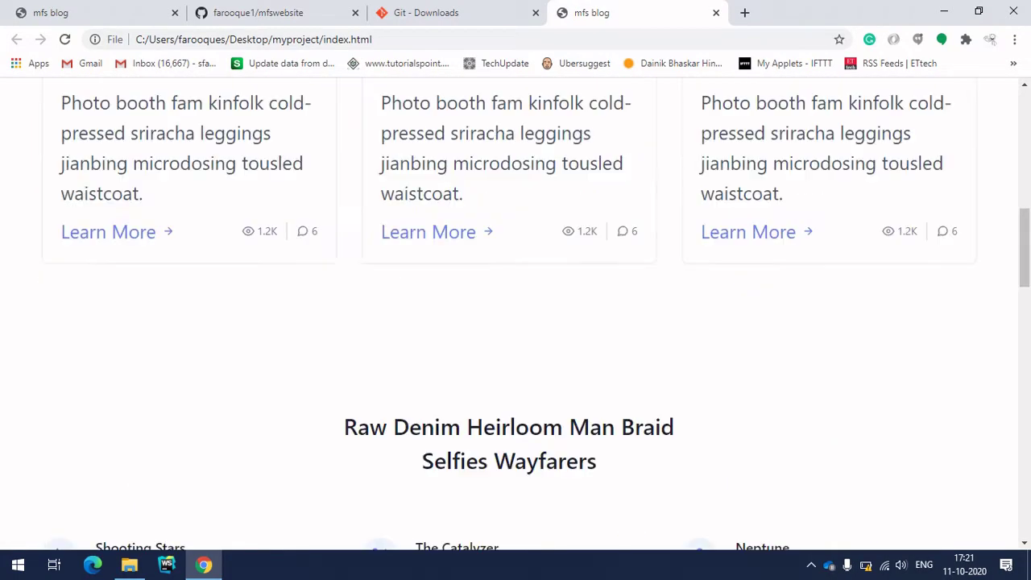
{"action": "scroll", "coordinate": [515, 323], "scroll_direction": "up", "scroll_amount": 10}
Return to the mfswebsite repository on GitHub and reload its main page
{"action": "key", "text": "ctrl+shift+Tab"}
{"action": "key", "text": "ctrl+shift+Tab"}
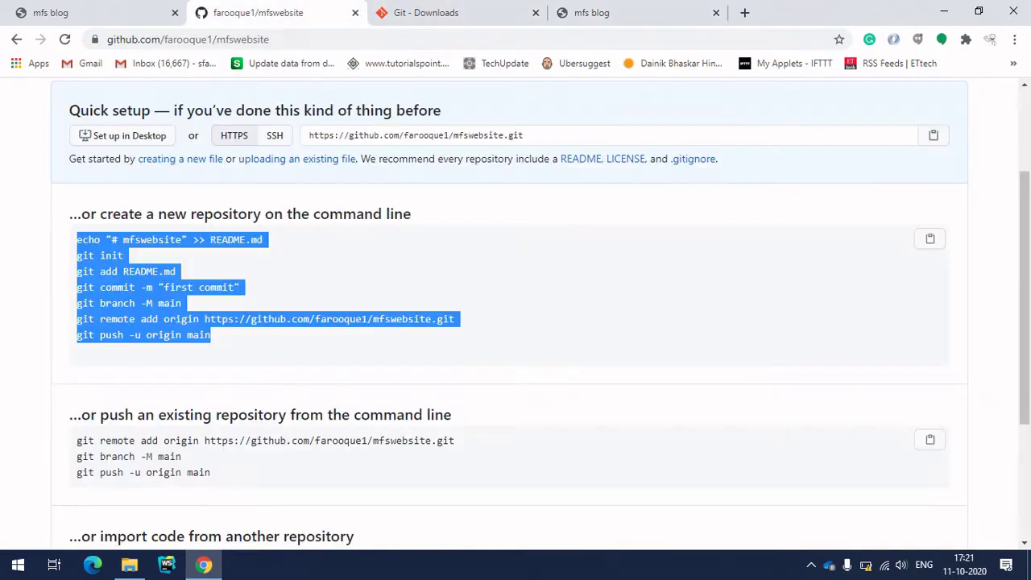
{"action": "scroll", "coordinate": [515, 322], "scroll_direction": "up", "scroll_amount": 3}
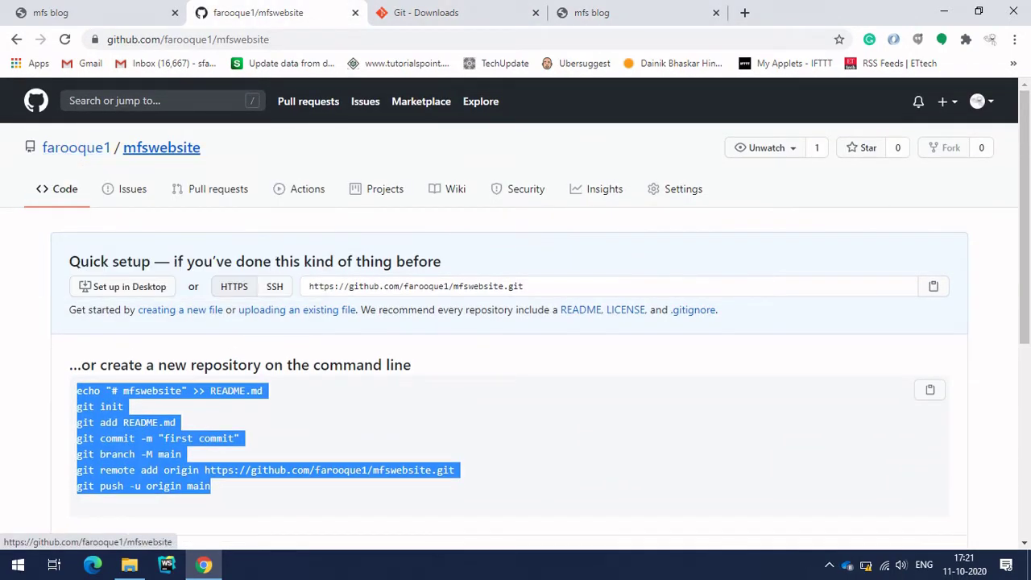
{"action": "left_click", "coordinate": [161, 148]}
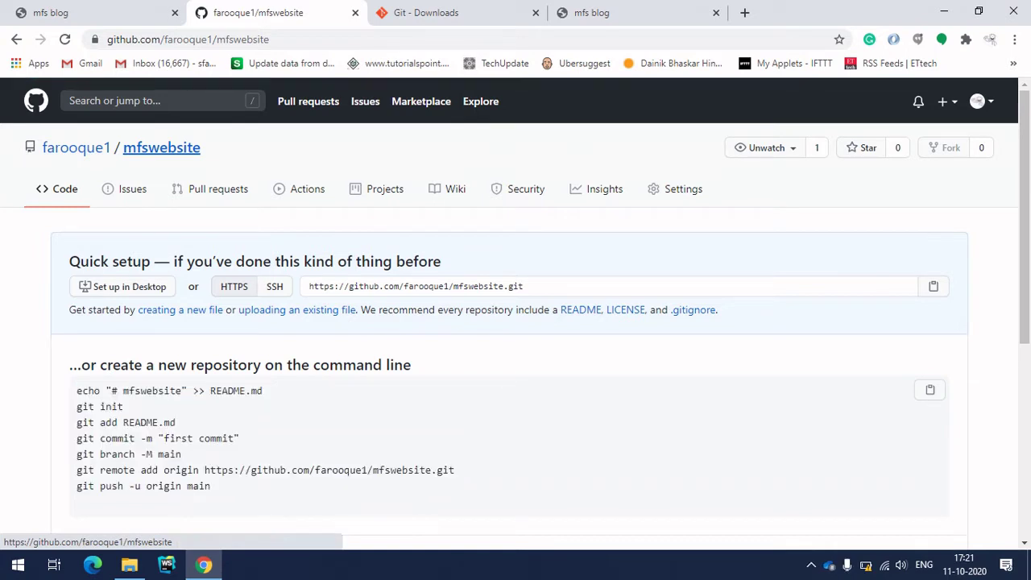
Open mfswebsite from the account's list of repositories and review its command-line setup instructions
{"action": "left_click", "coordinate": [76, 148]}
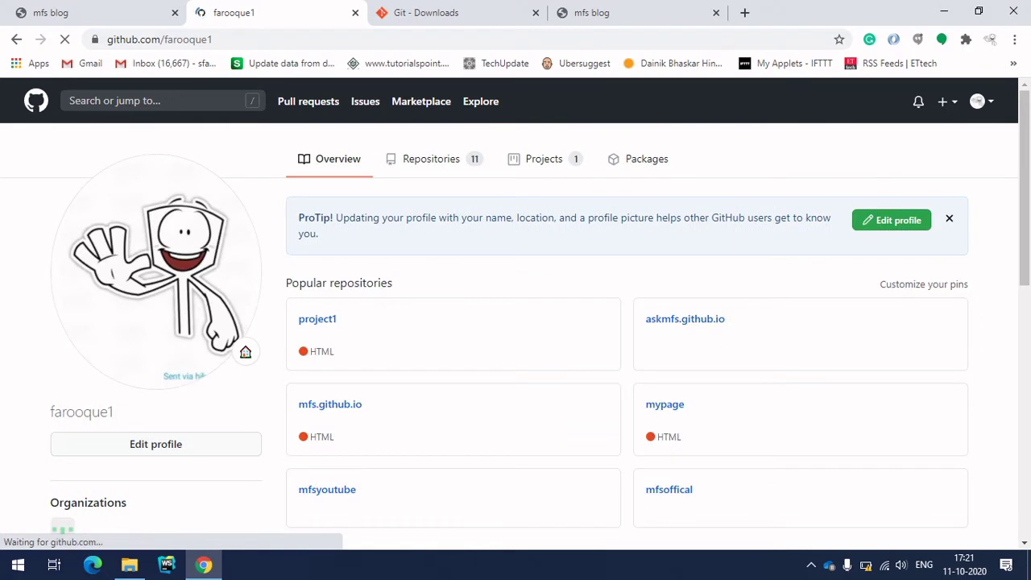
{"action": "scroll", "coordinate": [155, 274], "scroll_direction": "down", "scroll_amount": 2}
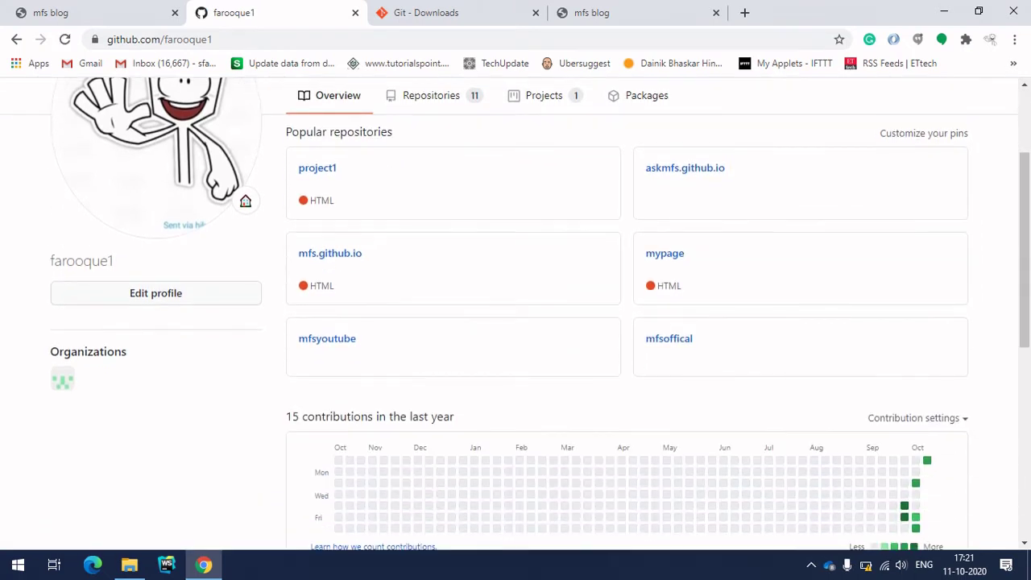
{"action": "scroll", "coordinate": [515, 314], "scroll_direction": "up", "scroll_amount": 2}
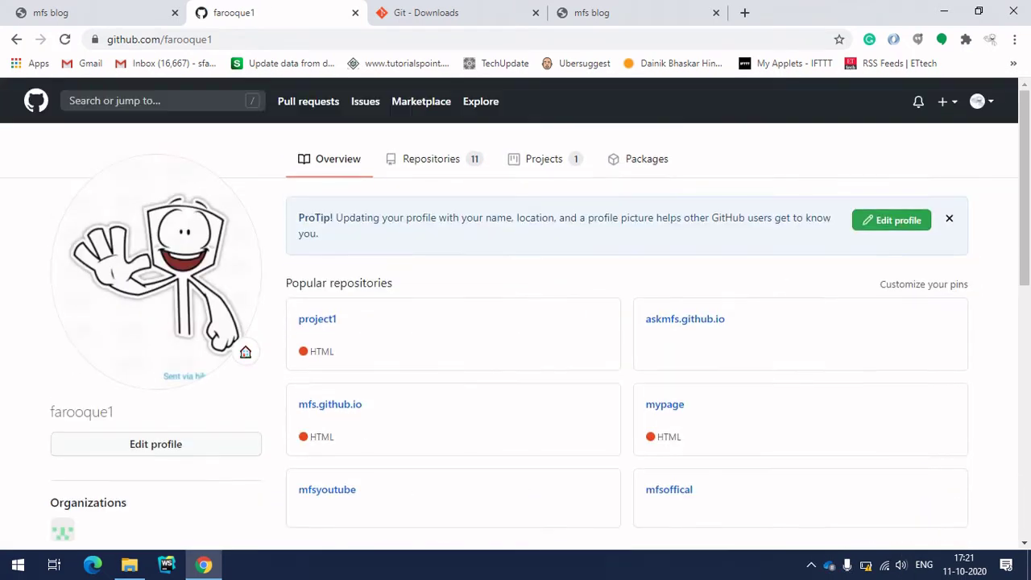
{"action": "left_click", "coordinate": [431, 158]}
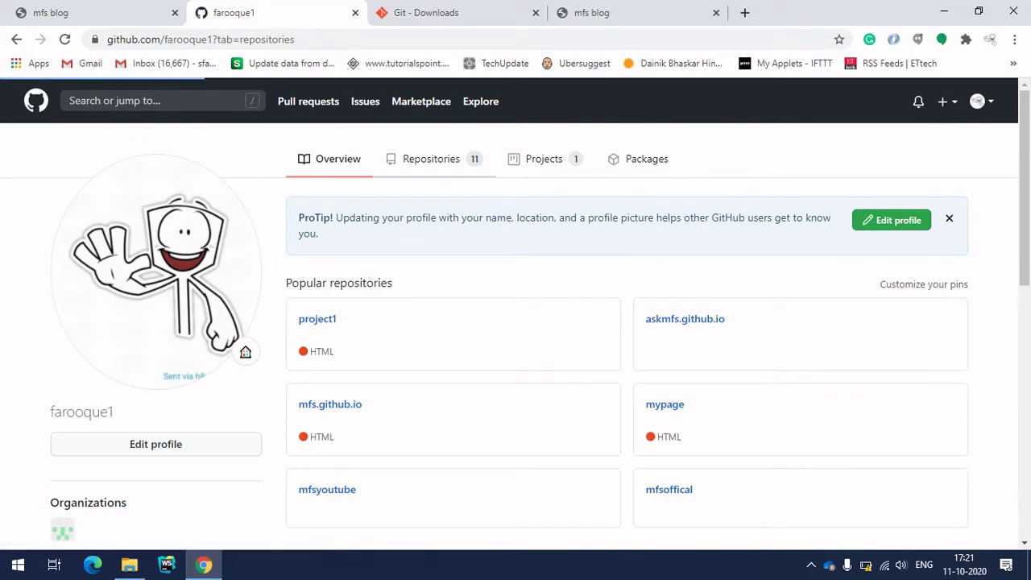
{"action": "scroll", "coordinate": [324, 282], "scroll_direction": "down", "scroll_amount": 1}
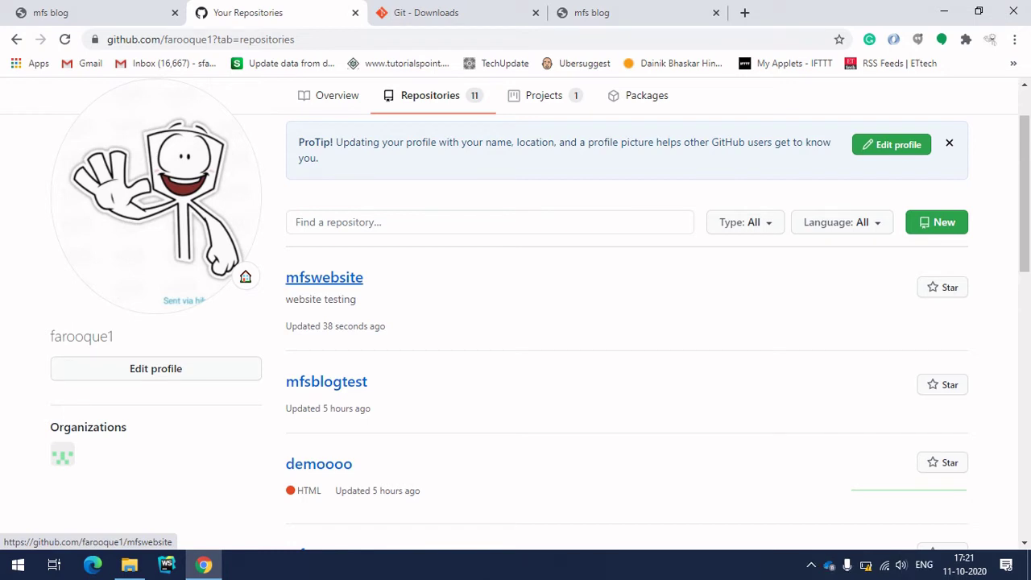
{"action": "left_click", "coordinate": [324, 277]}
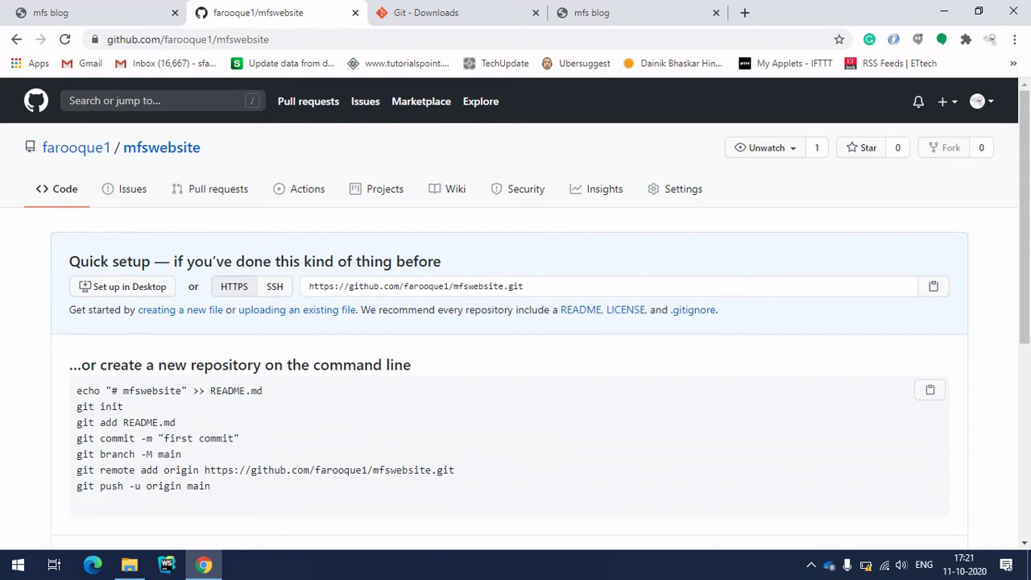
{"action": "scroll", "coordinate": [515, 312], "scroll_direction": "down", "scroll_amount": 2}
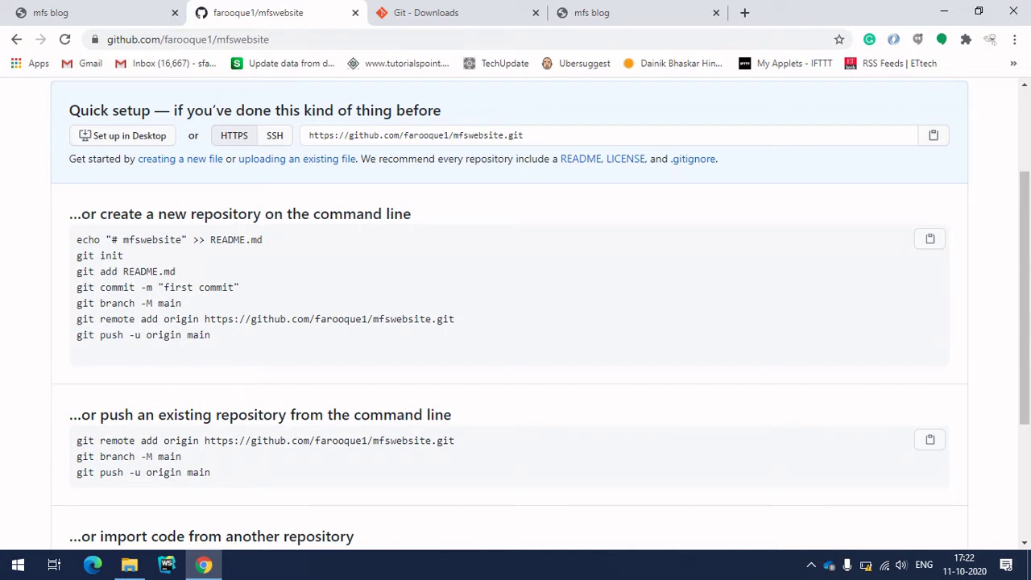
Open Git Bash in the myproject folder and place its window over the mfswebsite setup page in Chrome
{"action": "left_click", "coordinate": [128, 564]}
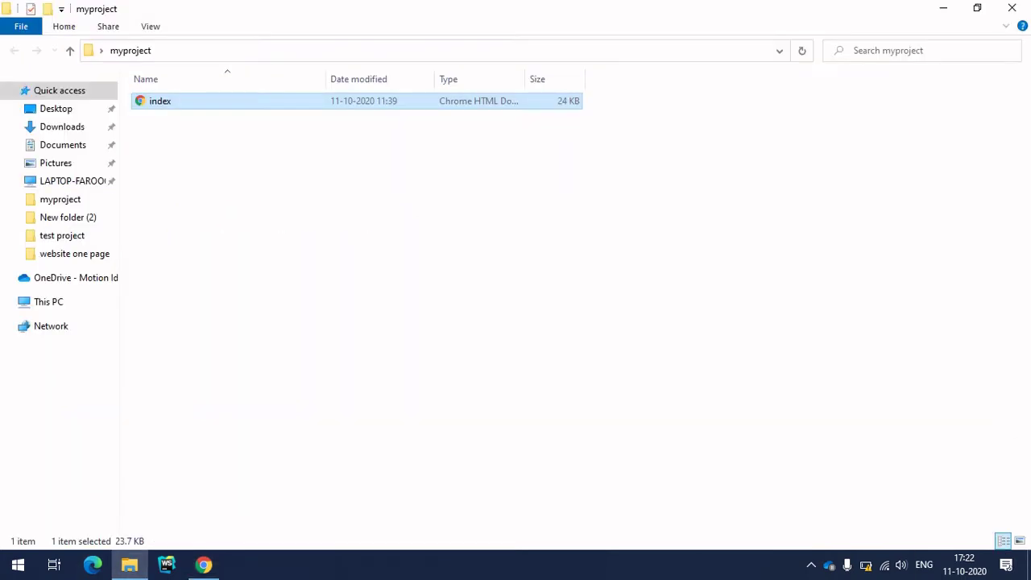
{"action": "key", "text": "ctrl+space"}
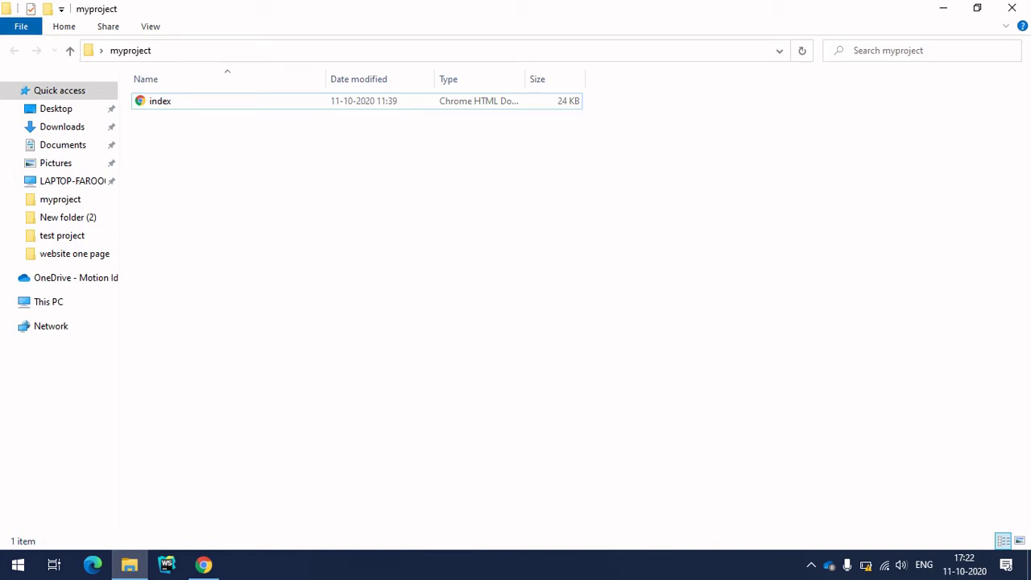
{"action": "right_click", "coordinate": [235, 216]}
{"action": "mouse_move", "coordinate": [270, 229]}
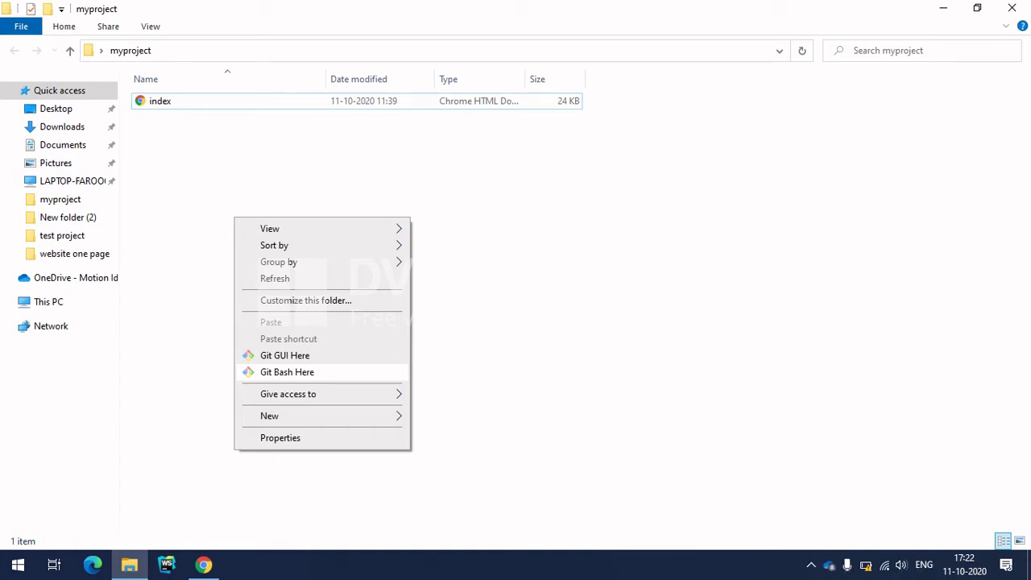
{"action": "key", "text": "Return"}
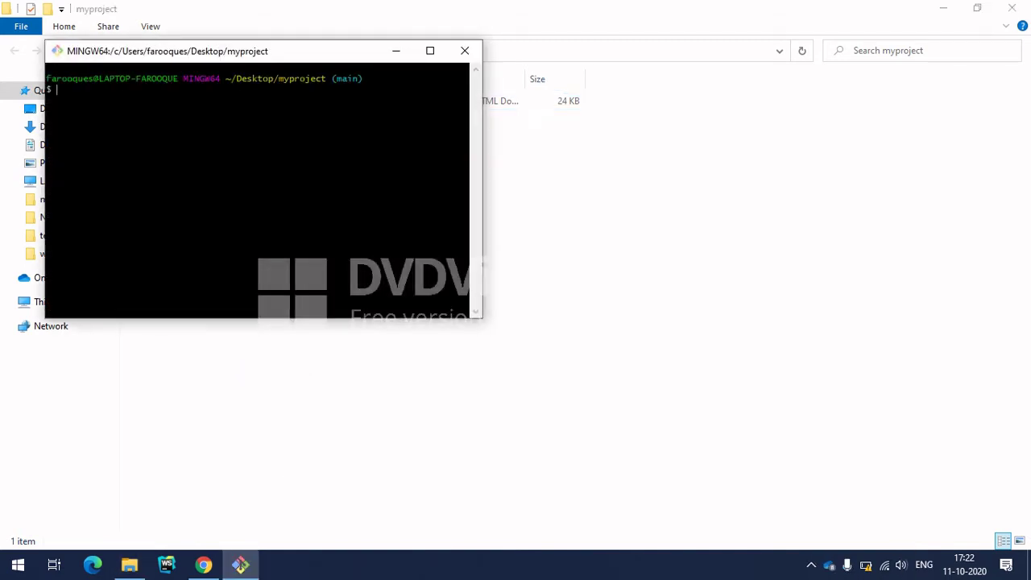
{"action": "left_click_drag", "start_coordinate": [241, 51], "coordinate": [710, 151]}
{"action": "key", "text": "alt+Tab"}
{"action": "key", "text": "alt+Tab"}
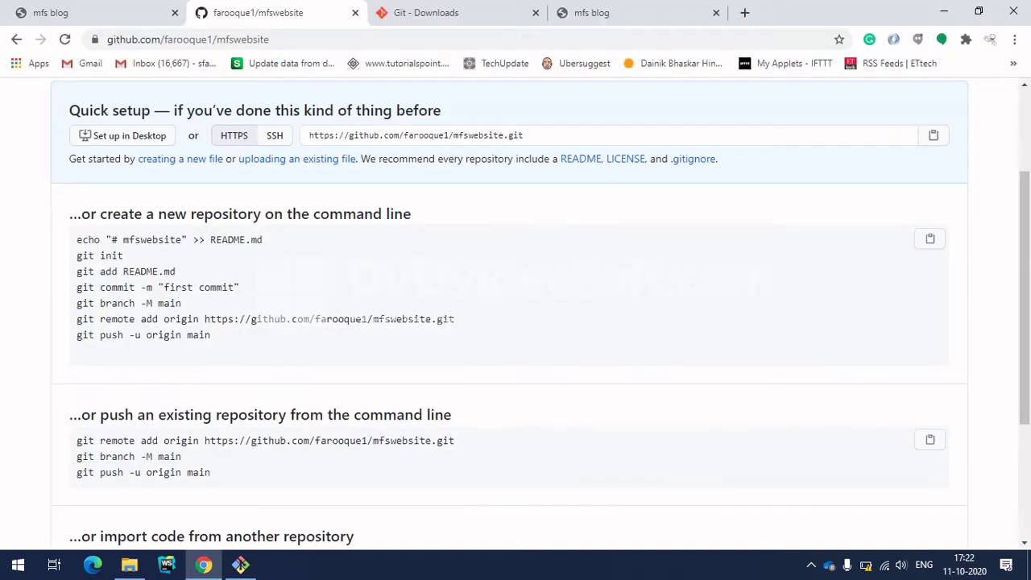
{"action": "key", "text": "alt+Tab"}
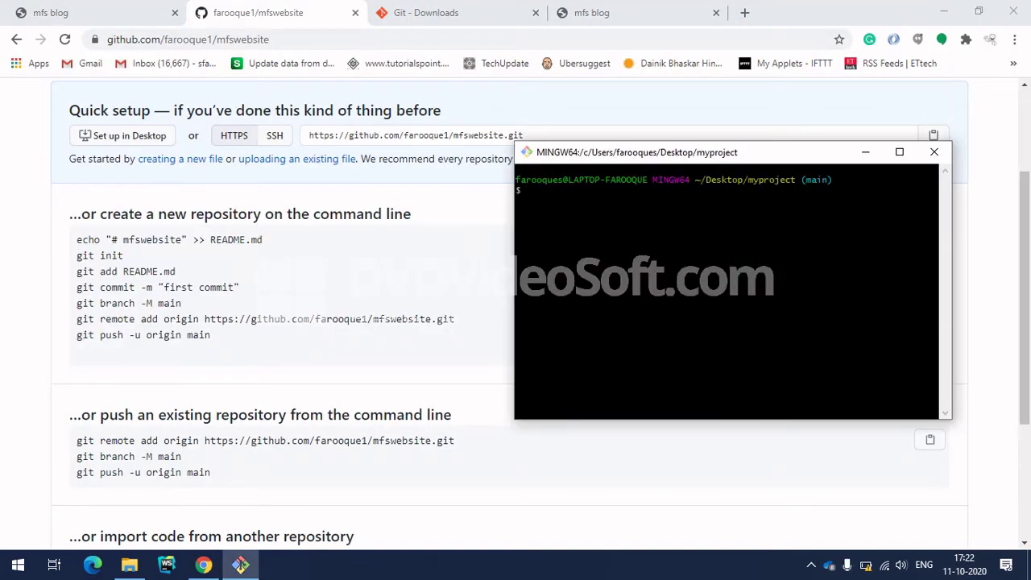
Initialise Git in the myproject folder with git init and stage all of its files with git add
{"action": "type", "text": "git init"}
{"action": "key", "text": "Return"}
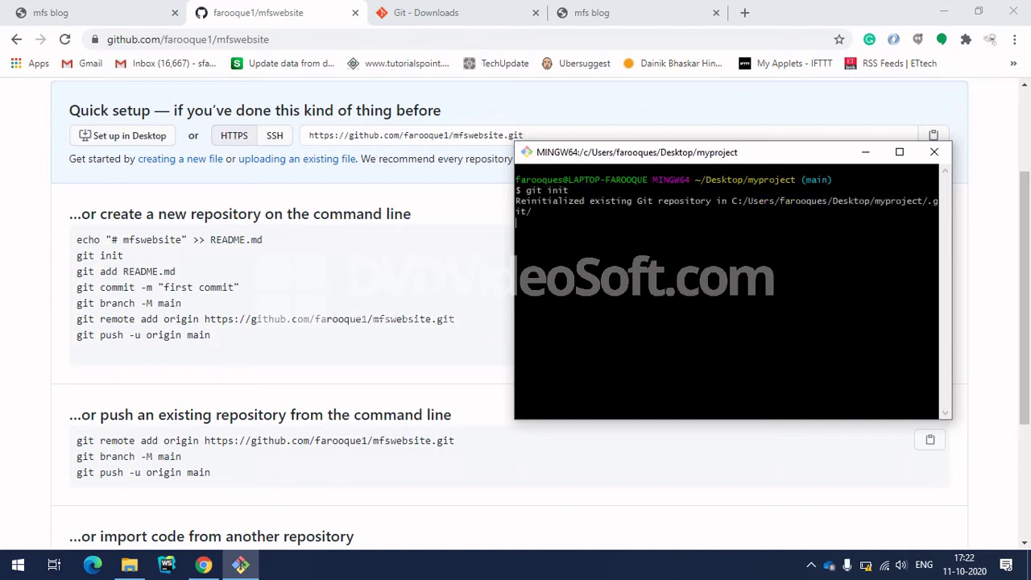
{"action": "type", "text": "i"}
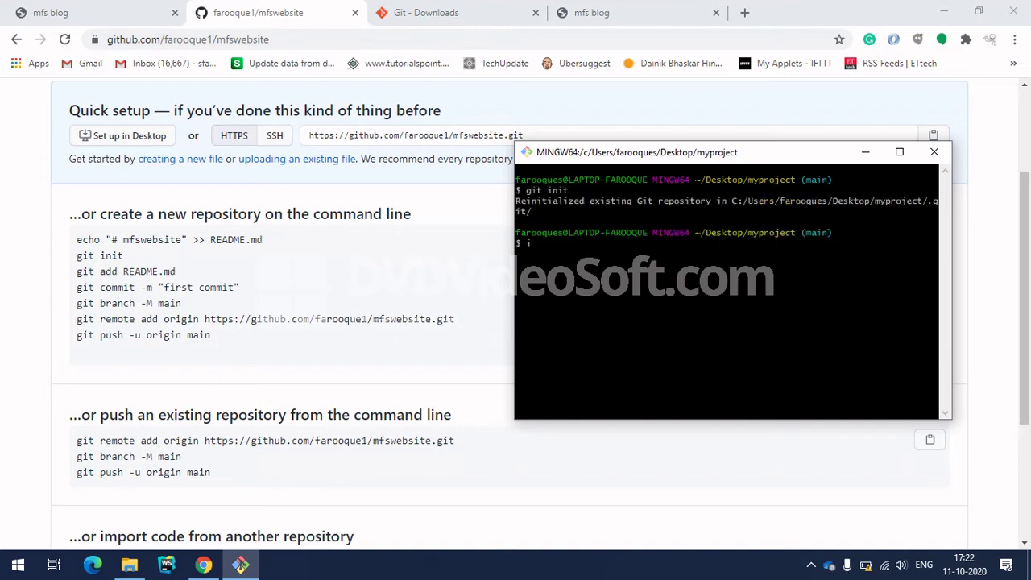
{"action": "type", "text": "git add"}
{"action": "type", "text": "index.html"}
{"action": "type", "text": "."}
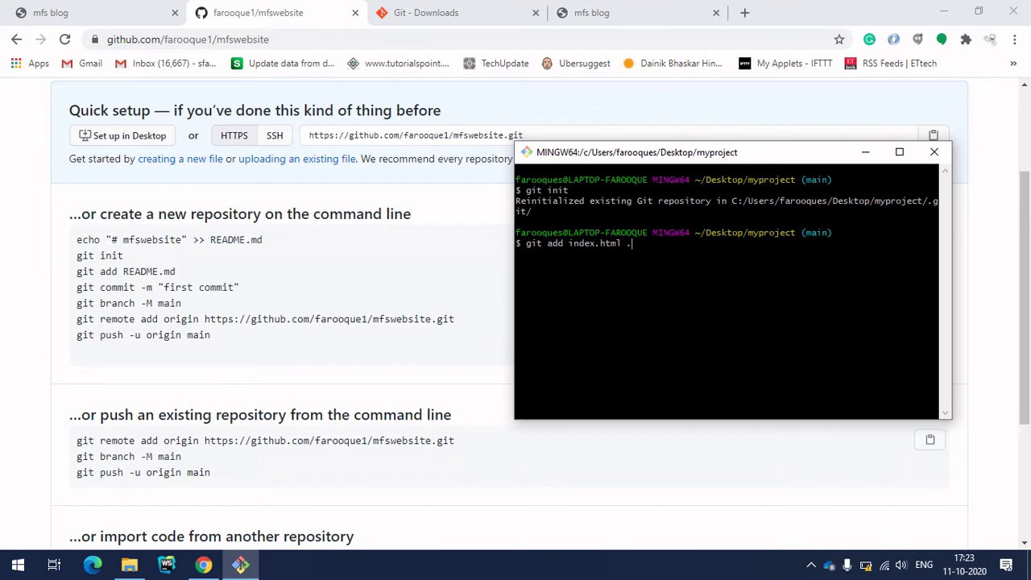
{"action": "key", "text": "BackSpace"}
{"action": "key", "text": "BackSpace"}
{"action": "key", "text": "BackSpace"}
{"action": "key", "text": "BackSpace"}
{"action": "key", "text": "BackSpace"}
{"action": "key", "text": "BackSpace"}
{"action": "key", "text": "BackSpace"}
{"action": "key", "text": "BackSpace"}
{"action": "key", "text": "BackSpace"}
{"action": "key", "text": "BackSpace"}
{"action": "key", "text": "BackSpace"}
{"action": "type", "text": "."}
{"action": "key", "text": "Return"}
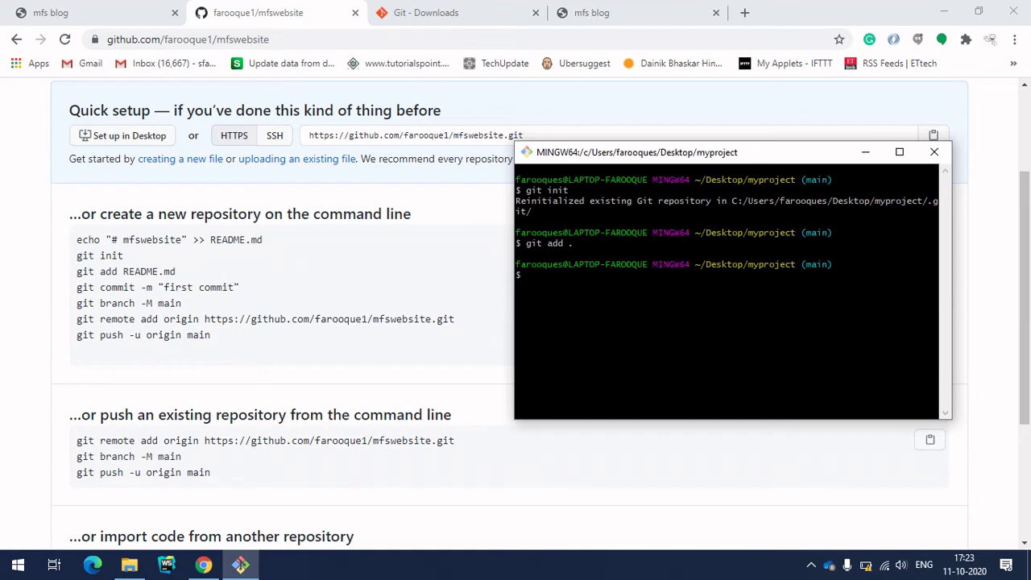
Commit the staged files with the message "first commit" and name the branch main using git branch -M main
{"action": "type", "text": "git commit -m \"first commit"}
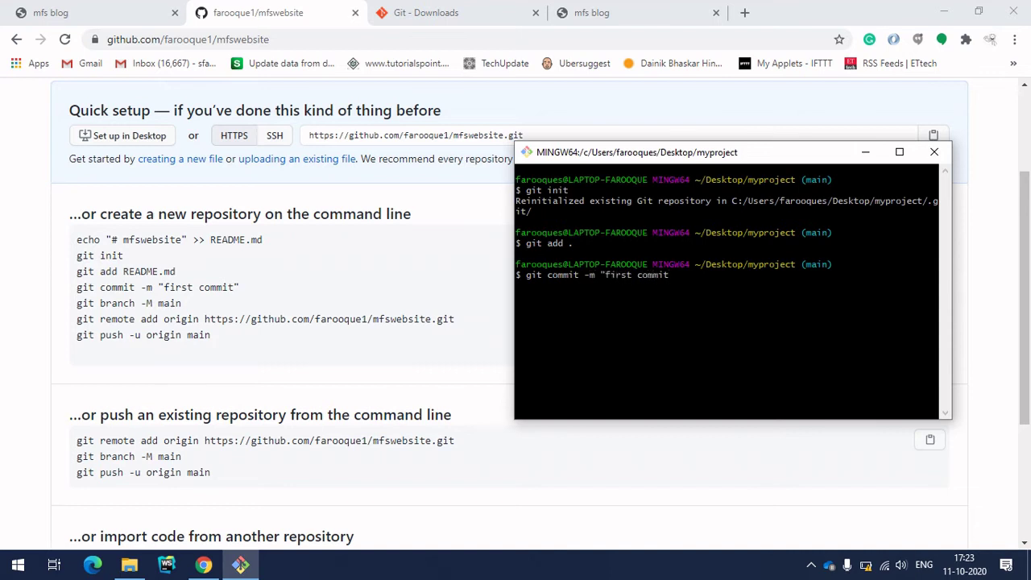
{"action": "key", "text": "Return"}
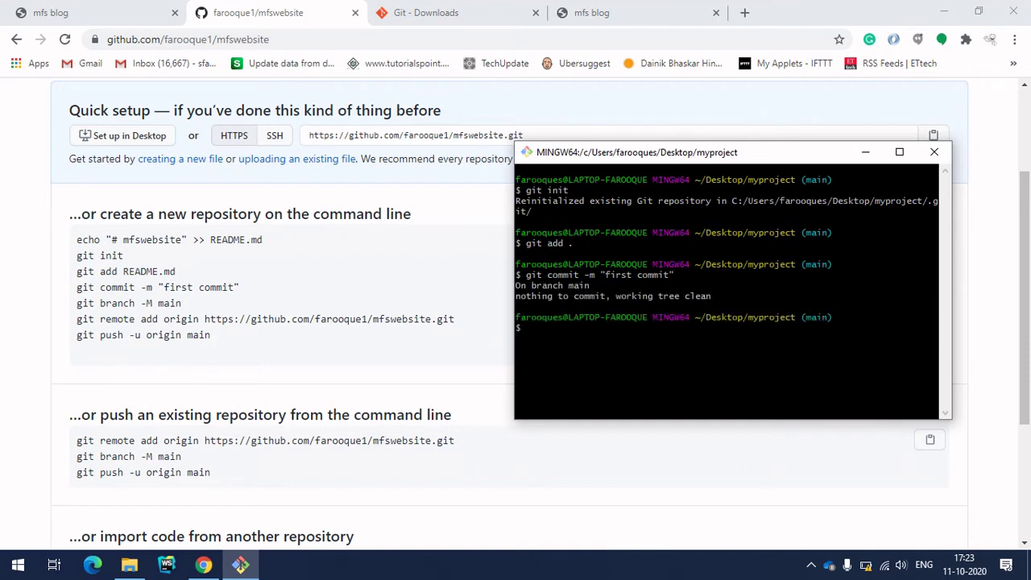
{"action": "type", "text": "git branch -M main"}
{"action": "key", "text": "Return"}
Add the mfswebsite repository's HTTPS address as the remote named origin
{"action": "type", "text": "git"}
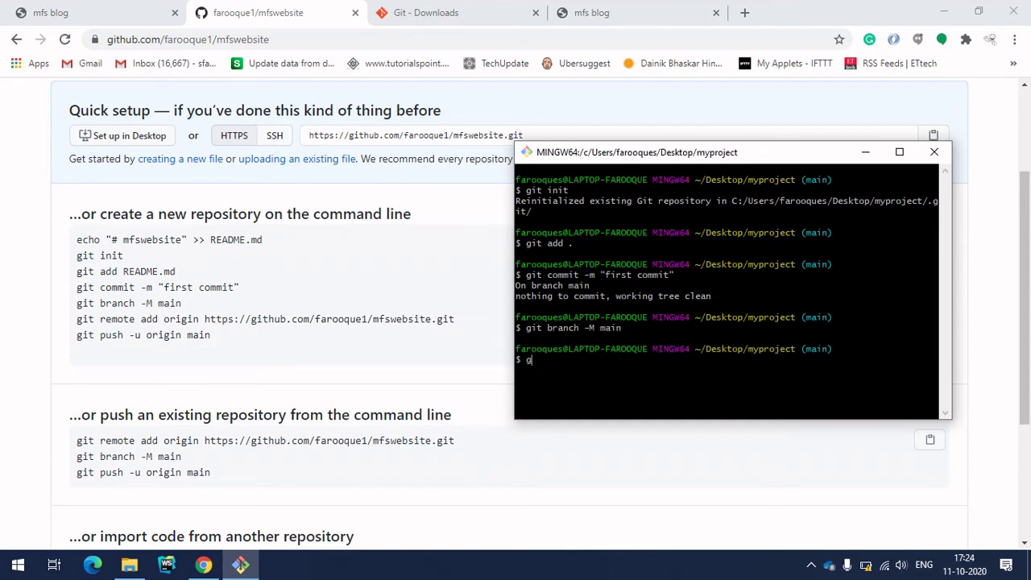
{"action": "type", "text": " remote add origin https:"}
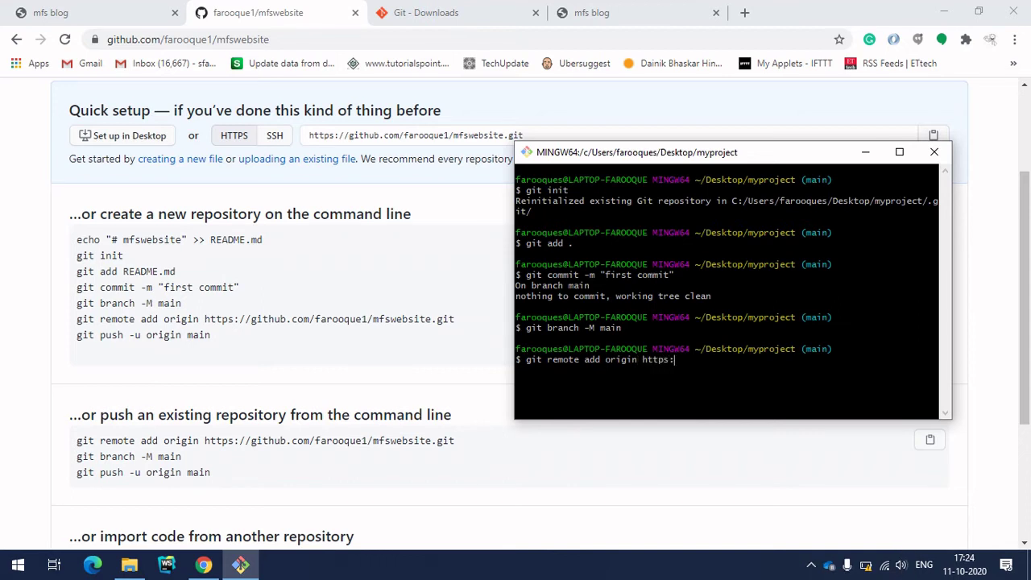
{"action": "type", "text": "//github.com"}
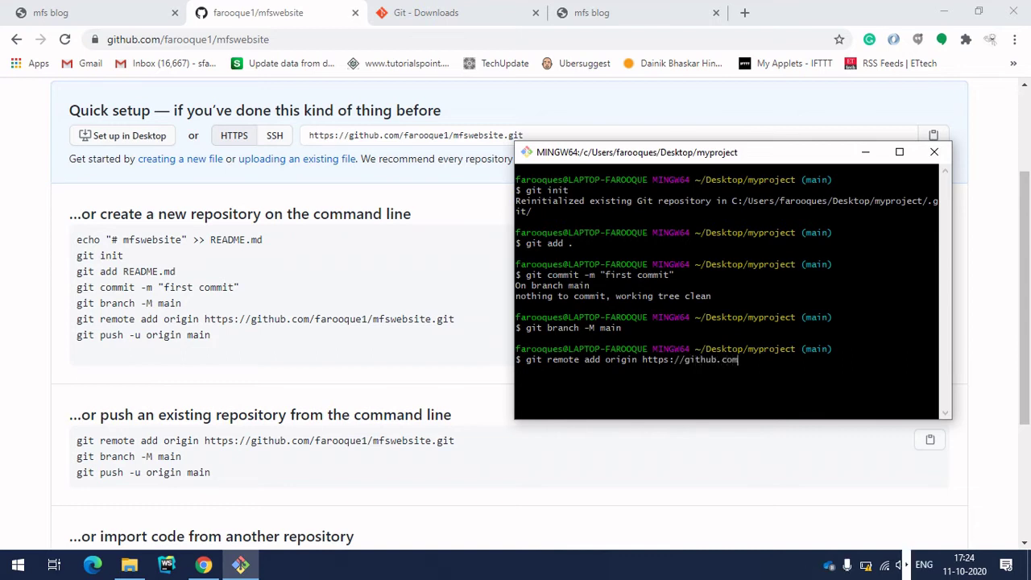
{"action": "type", "text": "/farooque1"}
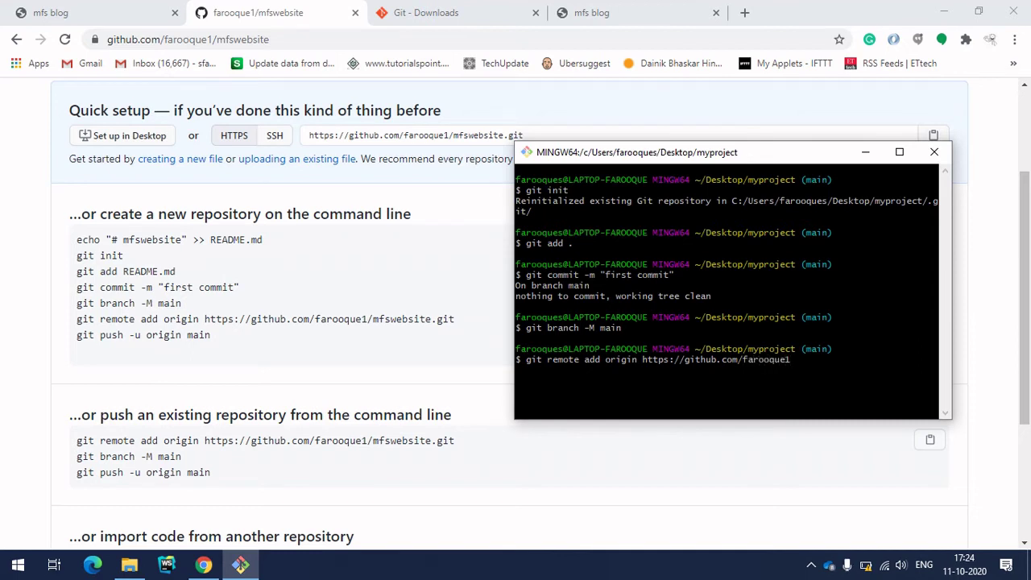
{"action": "type", "text": "/mfswebsite.git"}
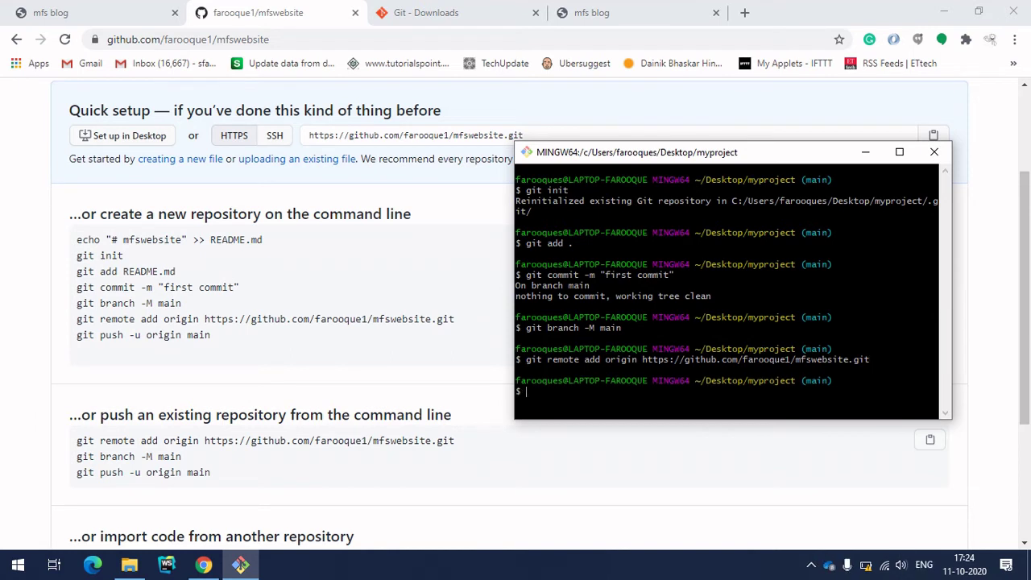
Push with git push -u origin main, and check the refreshed mfswebsite repository page on GitHub
{"action": "type", "text": "git push -u origin main"}
{"action": "key", "text": "Return"}
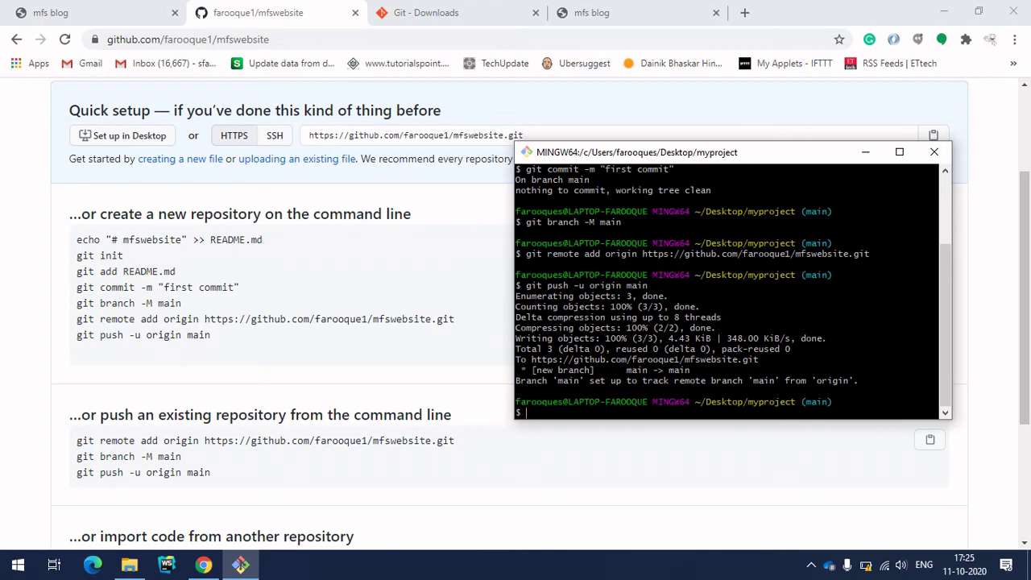
{"action": "key", "text": "alt+Tab"}
{"action": "scroll", "coordinate": [161, 147], "scroll_direction": "up", "scroll_amount": 3}
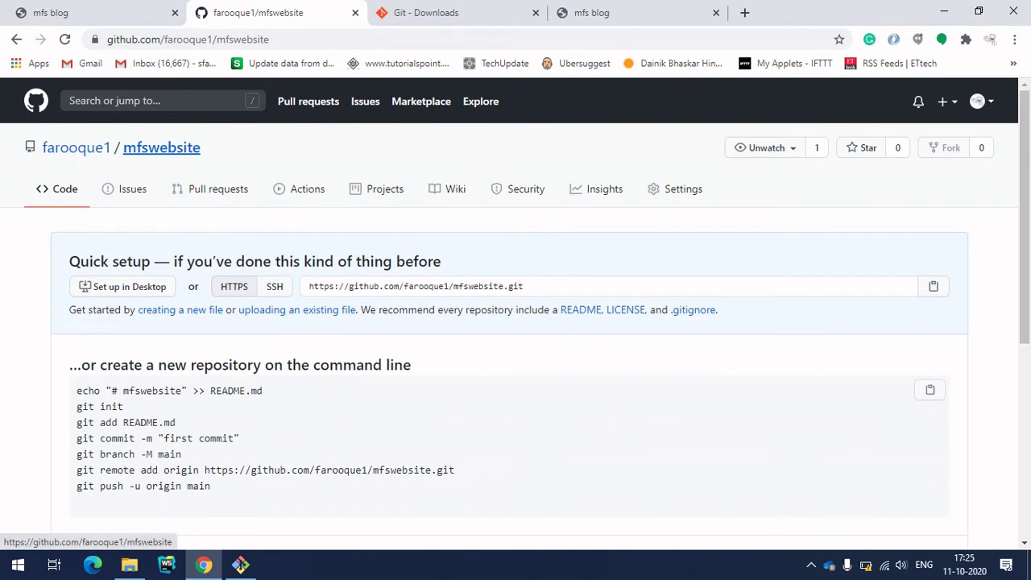
{"action": "left_click", "coordinate": [161, 147]}
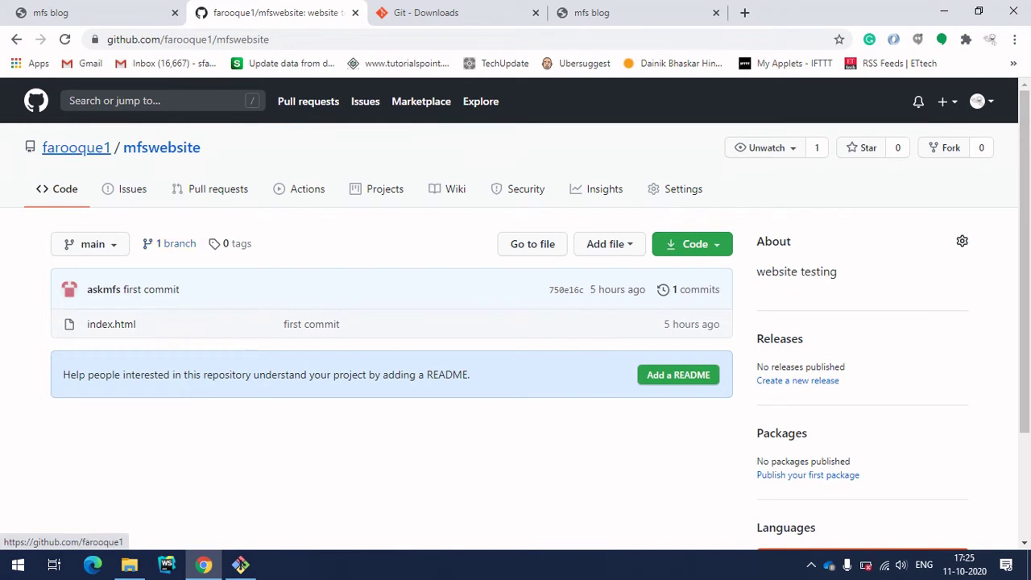
Go to the account's list of repositories on GitHub and view the mfsblogtest repository
{"action": "left_click", "coordinate": [76, 147]}
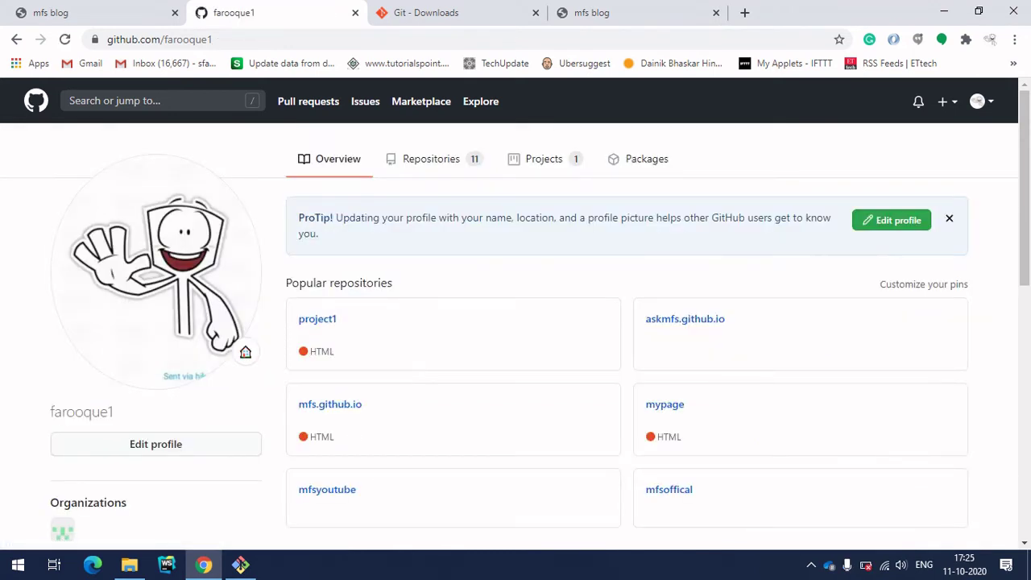
{"action": "scroll", "coordinate": [515, 322], "scroll_direction": "down", "scroll_amount": 1}
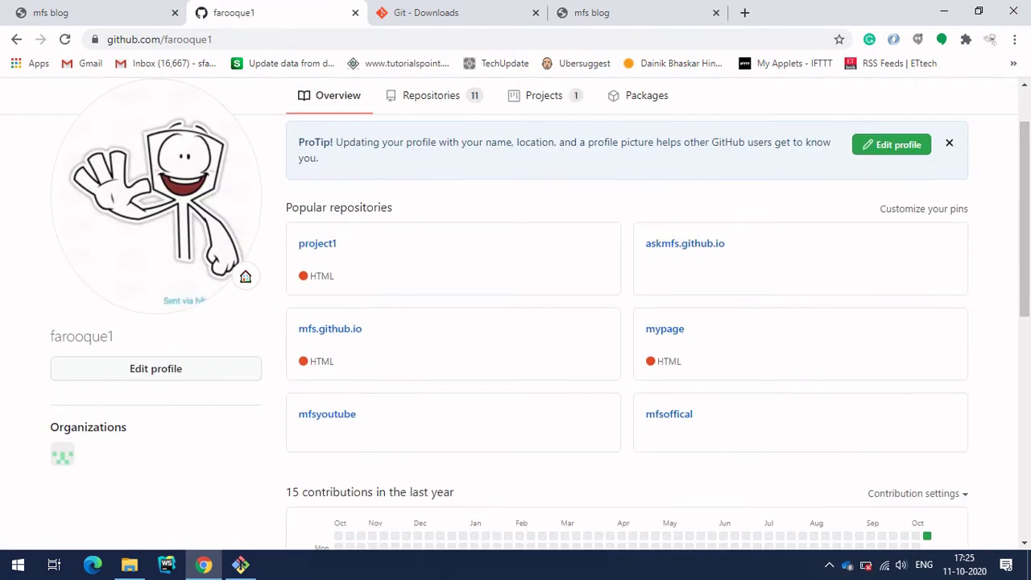
{"action": "scroll", "coordinate": [516, 322], "scroll_direction": "up", "scroll_amount": 1}
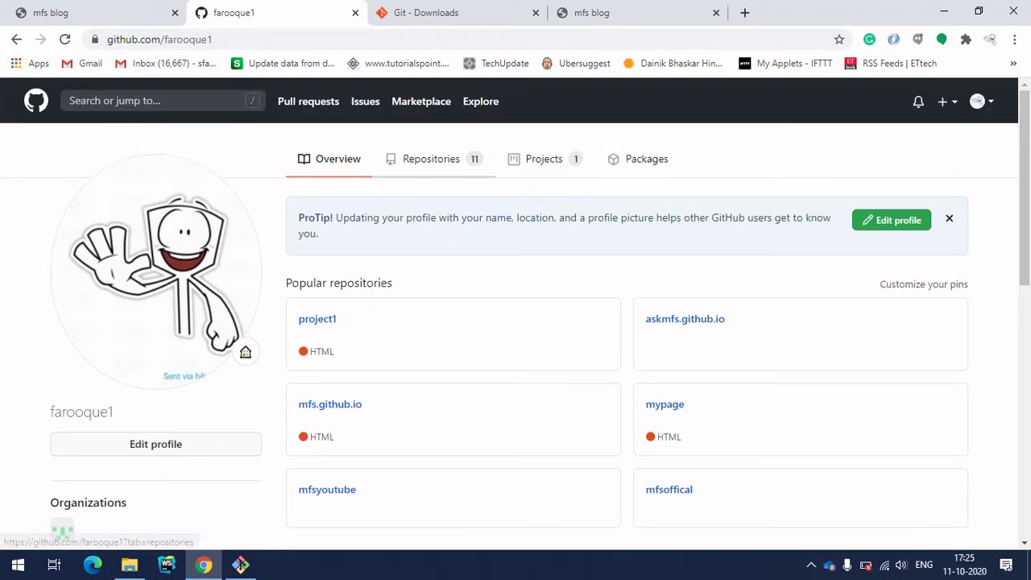
{"action": "left_click", "coordinate": [431, 158]}
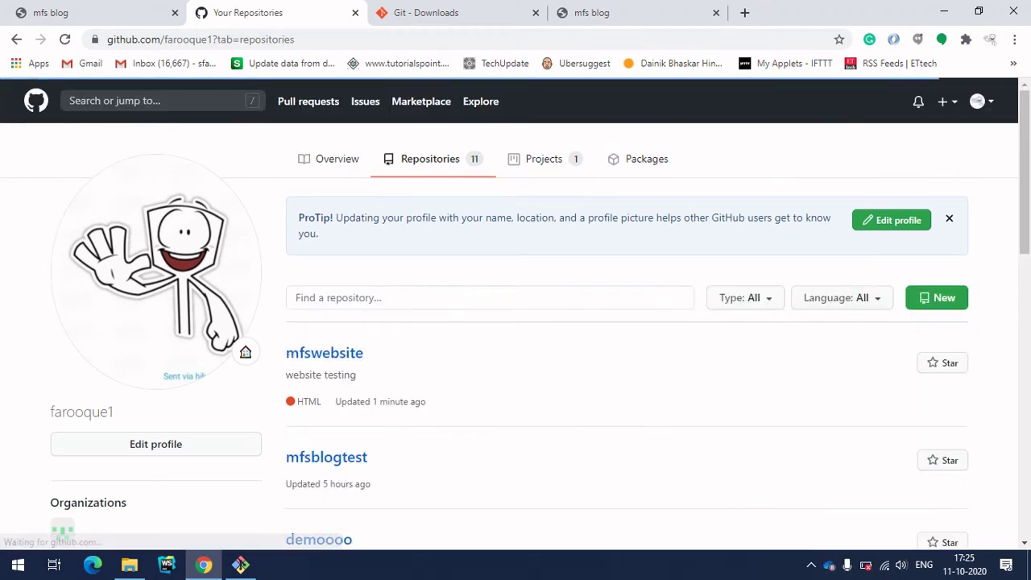
{"action": "scroll", "coordinate": [516, 322], "scroll_direction": "down", "scroll_amount": 1}
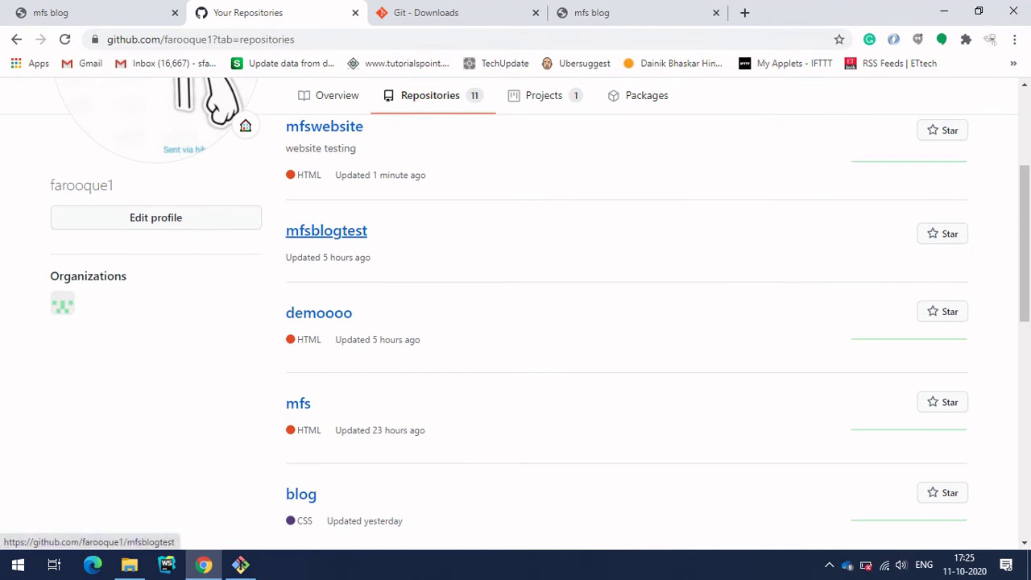
{"action": "left_click", "coordinate": [326, 230]}
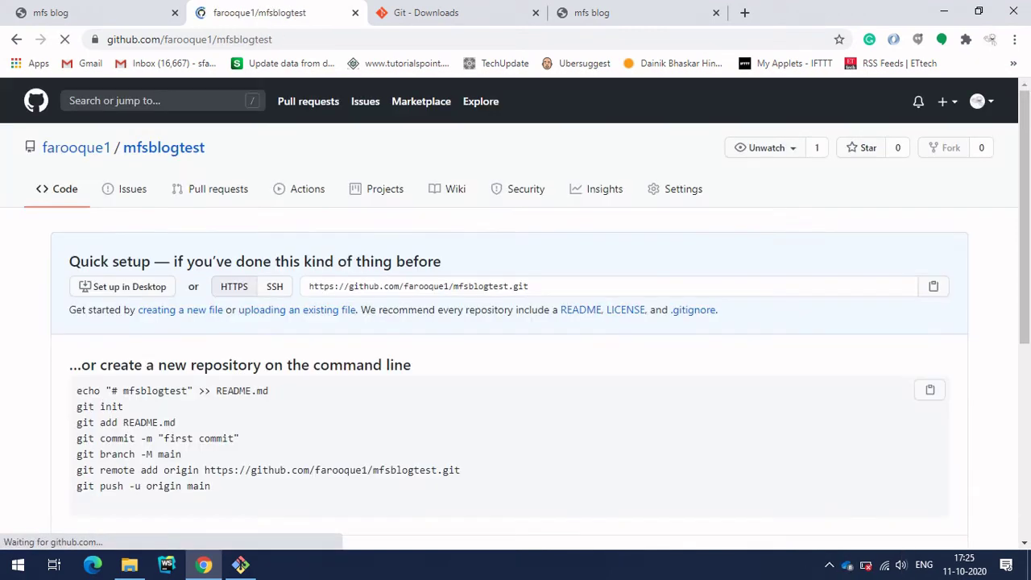
Return to the repository list, view the mypage repository and look through the remaining repositories
{"action": "left_click", "coordinate": [17, 38]}
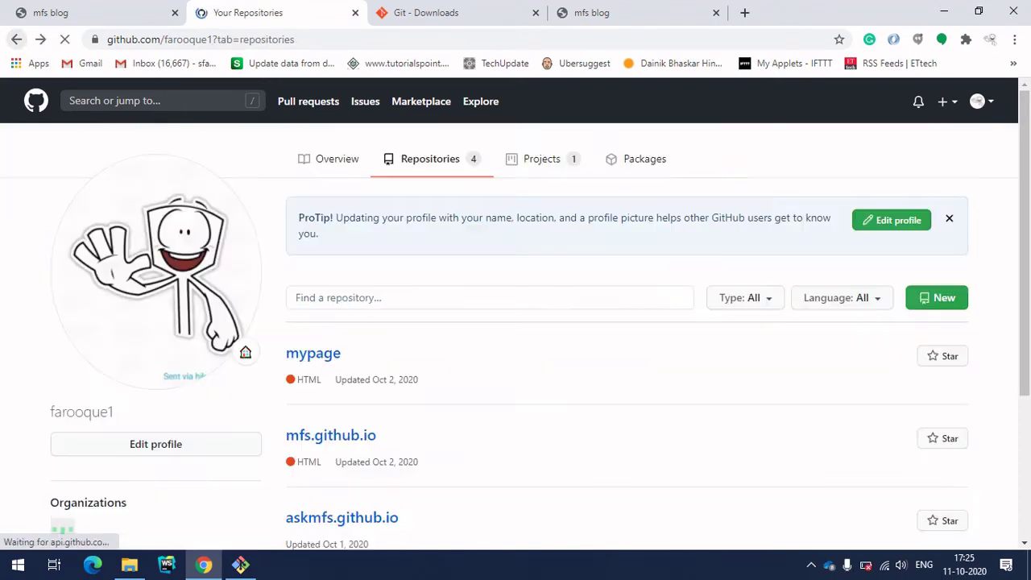
{"action": "scroll", "coordinate": [516, 322], "scroll_direction": "up", "scroll_amount": 3}
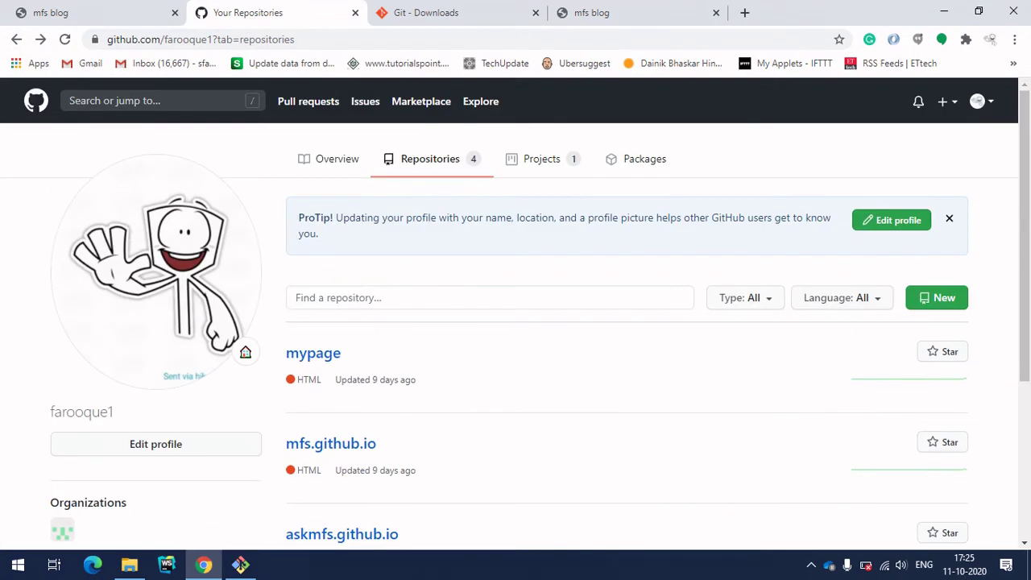
{"action": "scroll", "coordinate": [313, 252], "scroll_direction": "down", "scroll_amount": 3}
{"action": "scroll", "coordinate": [314, 252], "scroll_direction": "up", "scroll_amount": 2}
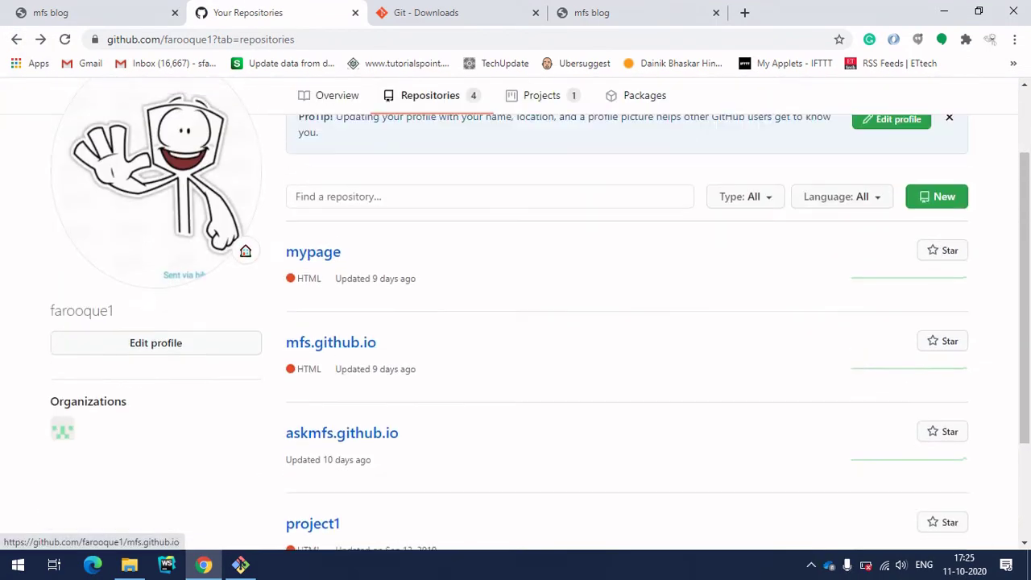
{"action": "left_click", "coordinate": [314, 252]}
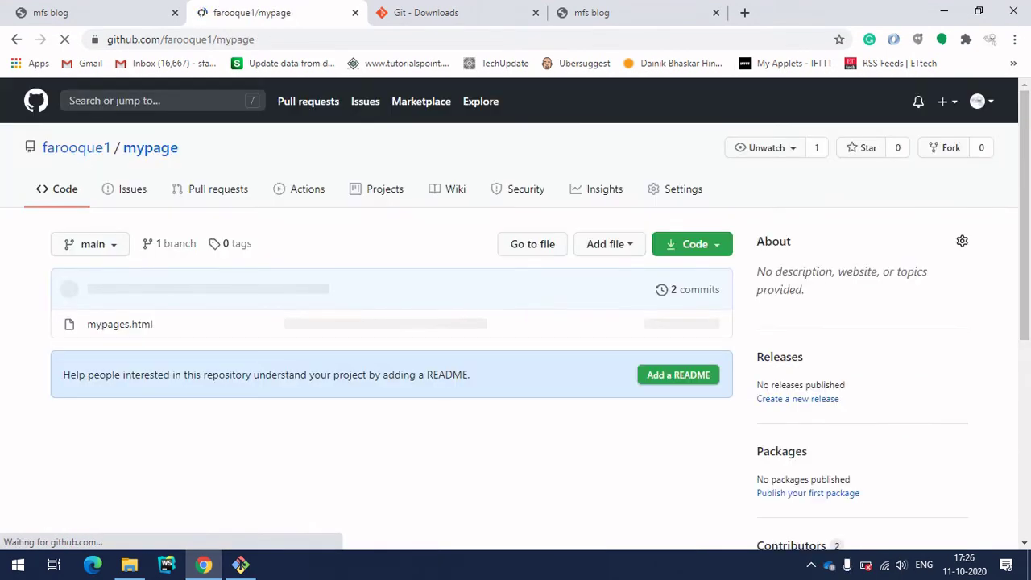
{"action": "key", "text": "alt+Left"}
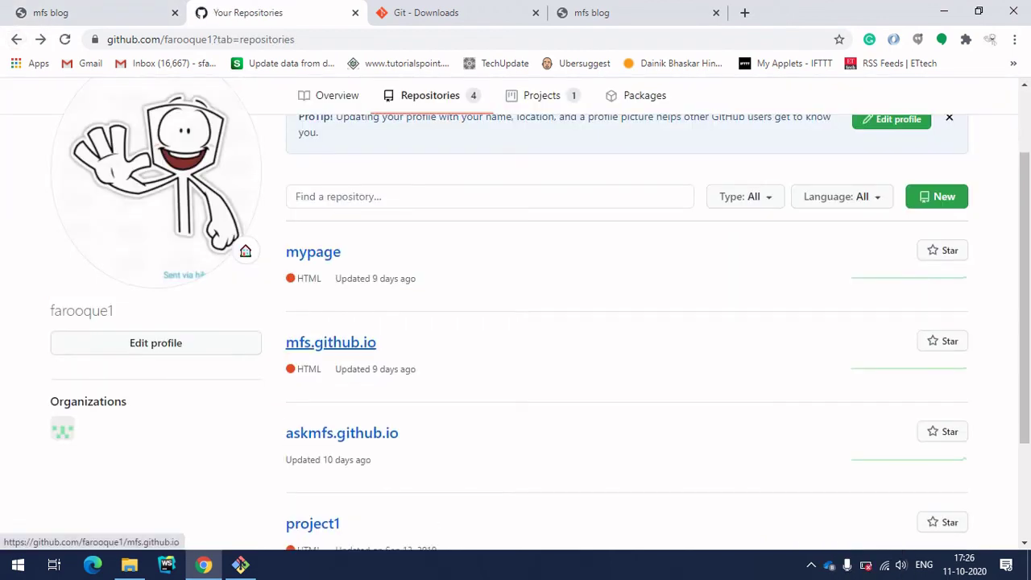
{"action": "scroll", "coordinate": [341, 435], "scroll_direction": "down", "scroll_amount": 2}
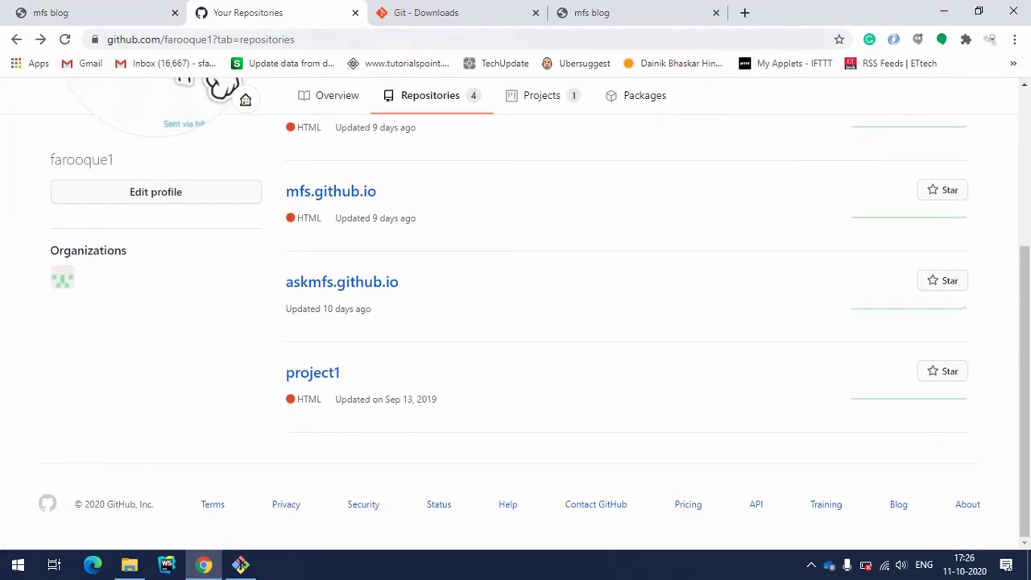
Go to the askmfs.github.io repository on GitHub in a new browser tab and view its demo folder
{"action": "key", "text": "ctrl+4"}
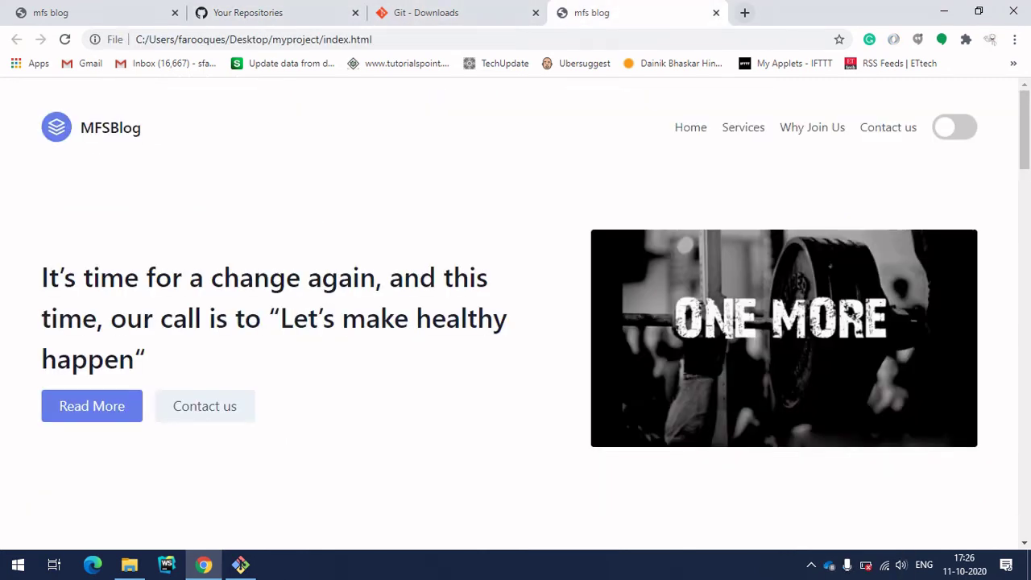
{"action": "key", "text": "ctrl+t"}
{"action": "type", "text": "git"}
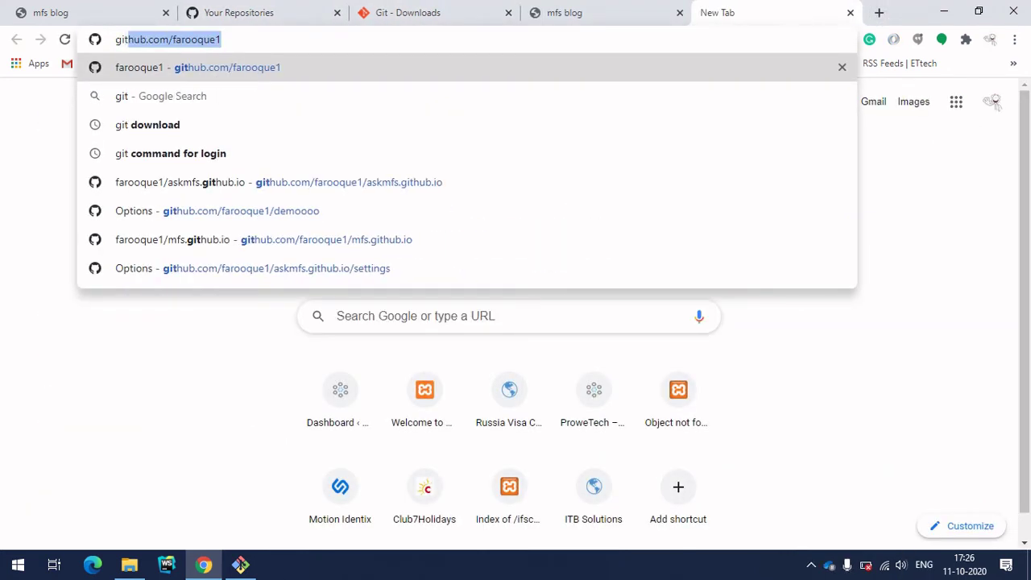
{"action": "key", "text": "Down"}
{"action": "key", "text": "Down"}
{"action": "key", "text": "Down"}
{"action": "key", "text": "Down"}
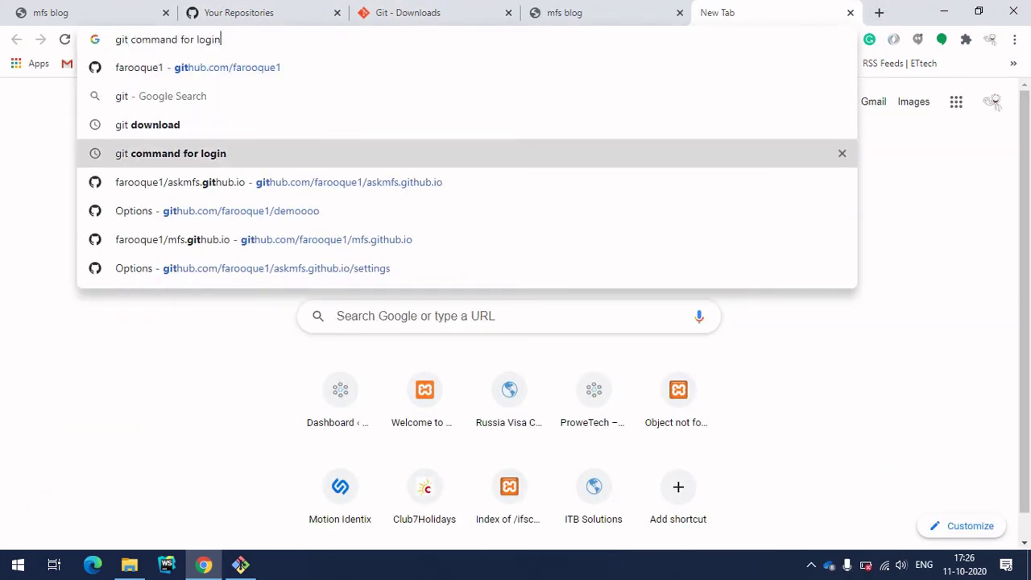
{"action": "key", "text": "Return"}
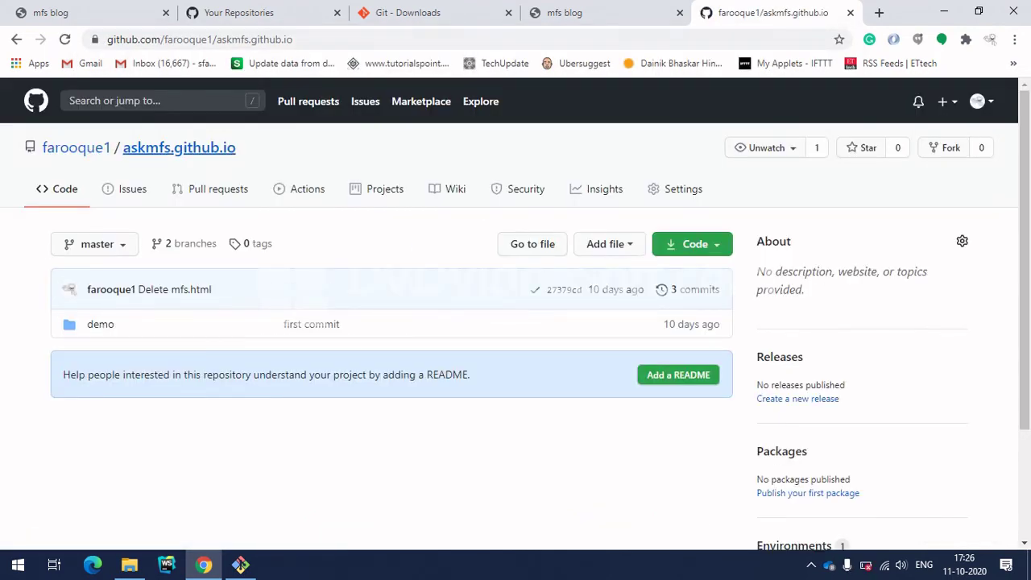
{"action": "left_click", "coordinate": [100, 324]}
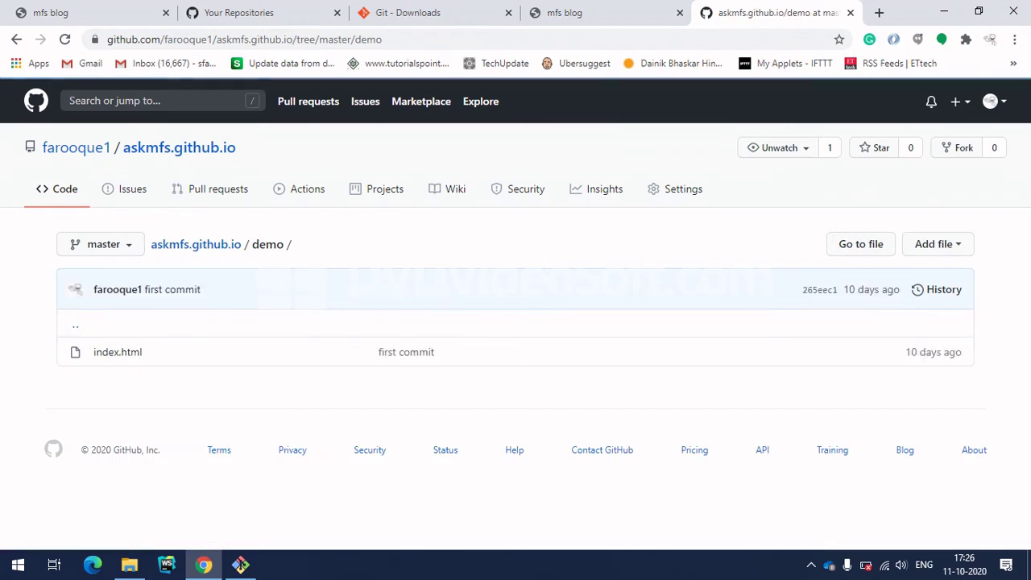
View the published site linked in the askmfs.github.io repository's GitHub Pages settings, and close the site and settings tabs
{"action": "left_click", "coordinate": [683, 188]}
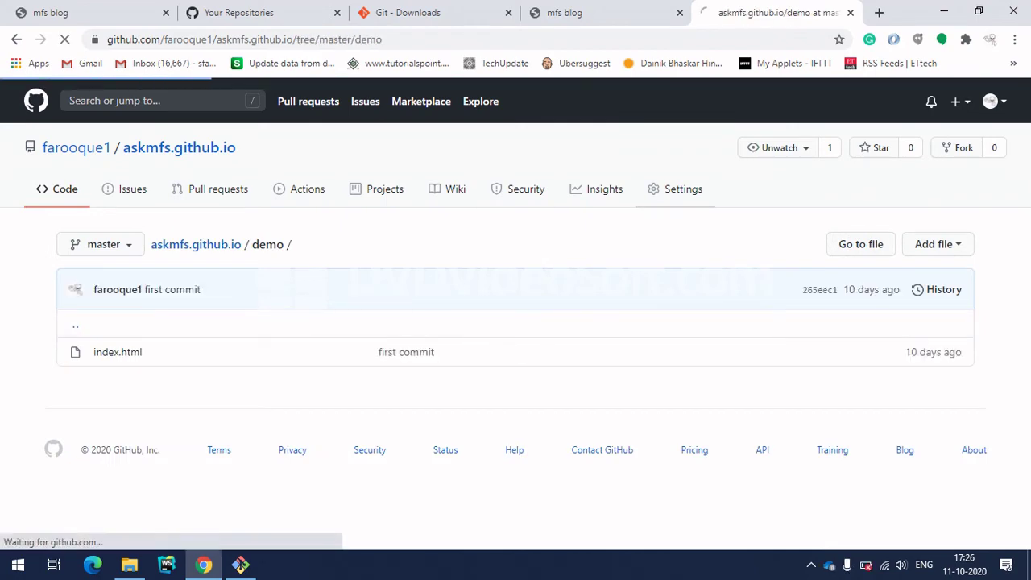
{"action": "scroll", "coordinate": [515, 314], "scroll_direction": "down", "scroll_amount": 15}
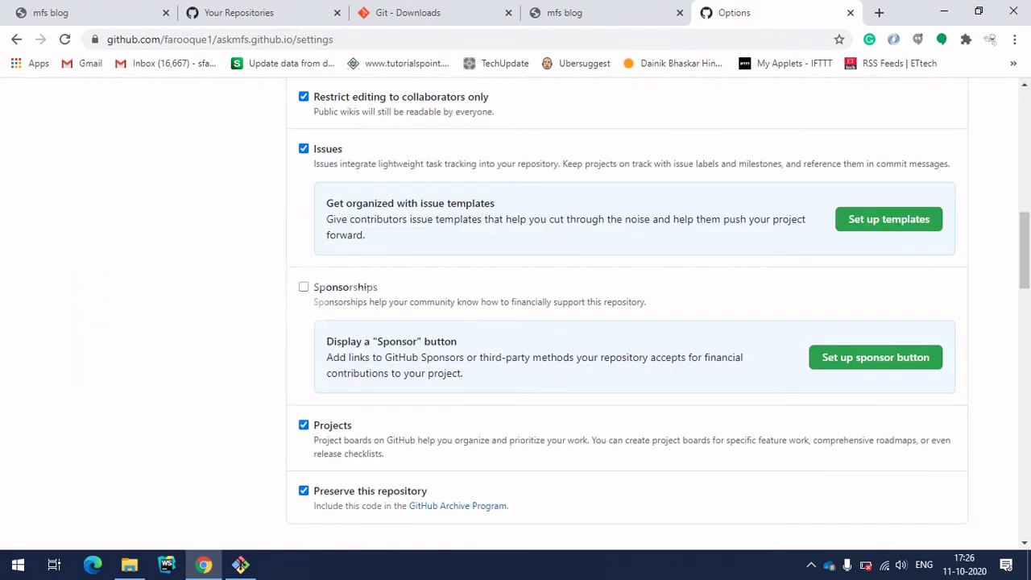
{"action": "scroll", "coordinate": [516, 315], "scroll_direction": "down", "scroll_amount": 12}
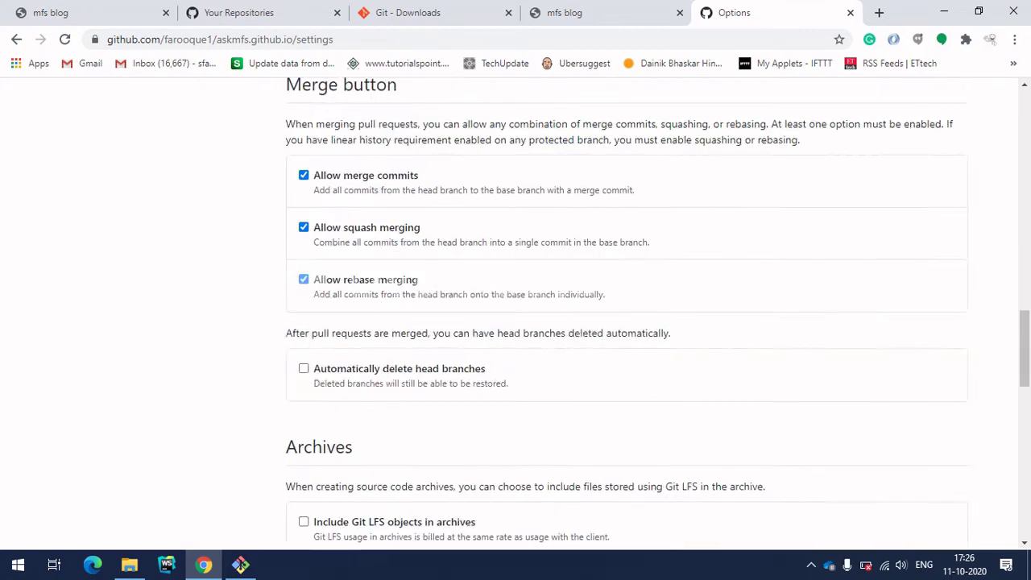
{"action": "scroll", "coordinate": [516, 314], "scroll_direction": "down", "scroll_amount": 1}
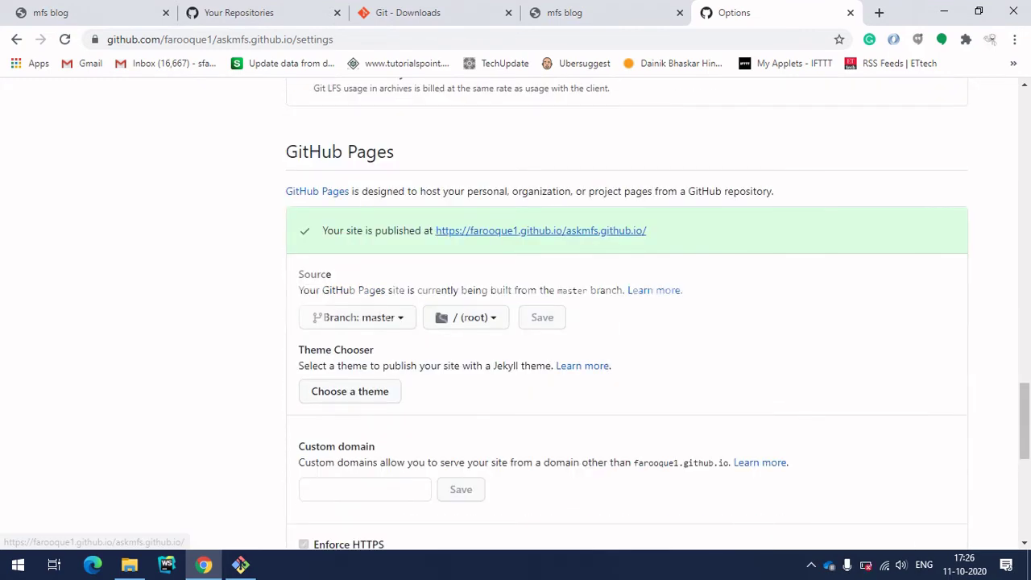
{"action": "left_click", "coordinate": [563, 231]}
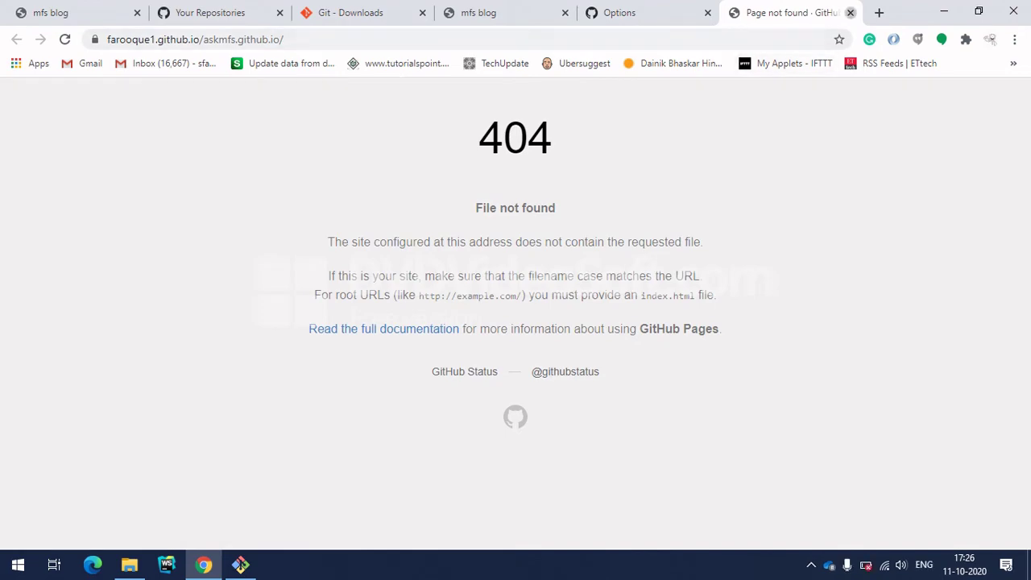
{"action": "left_click", "coordinate": [849, 12]}
{"action": "left_click", "coordinate": [850, 12]}
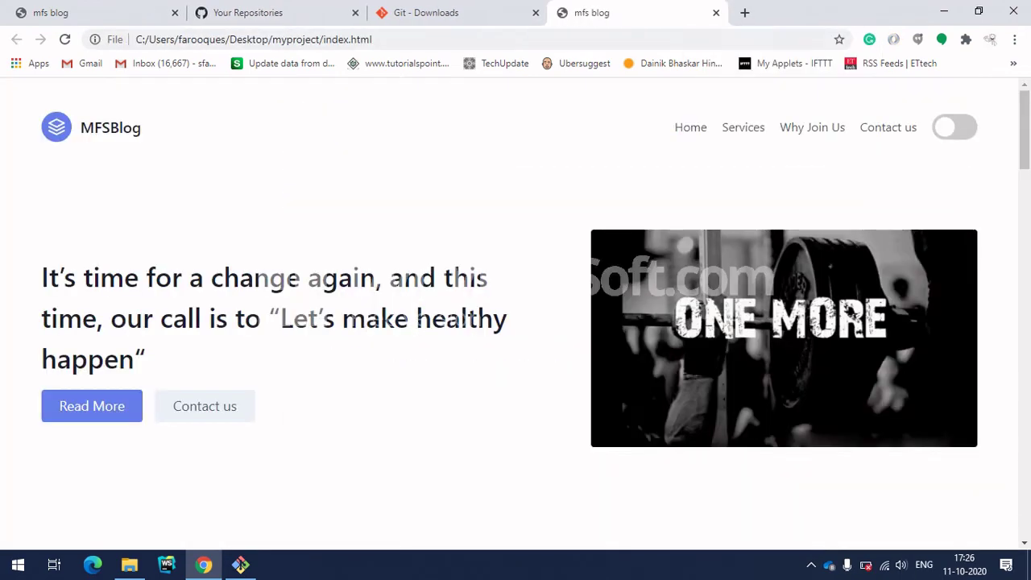
Return to the account's repository list on GitHub, refresh it, and view the mfsoffical repository from the profile overview
{"action": "left_click", "coordinate": [242, 12]}
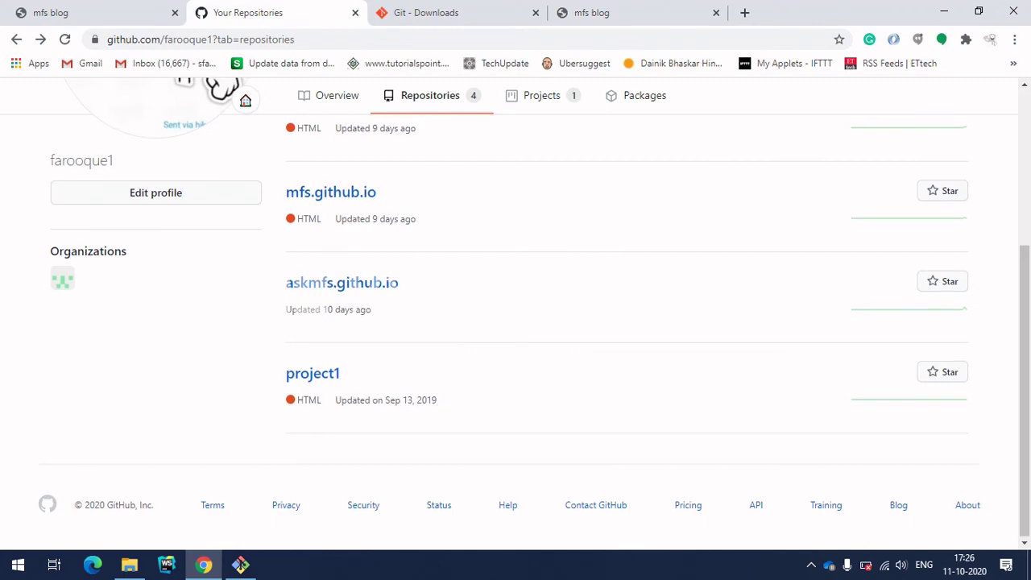
{"action": "scroll", "coordinate": [515, 322], "scroll_direction": "up", "scroll_amount": 3}
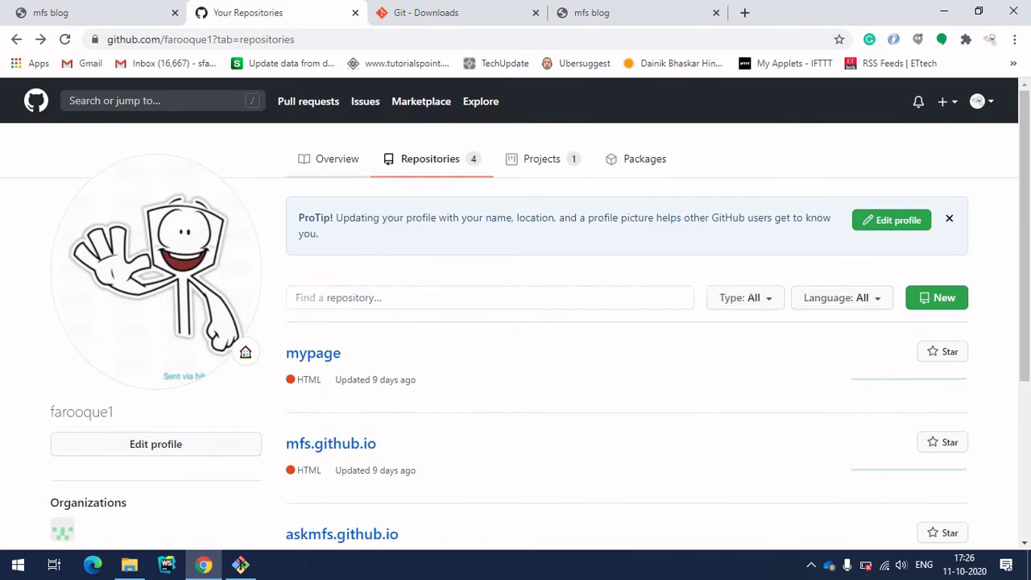
{"action": "key", "text": "F5"}
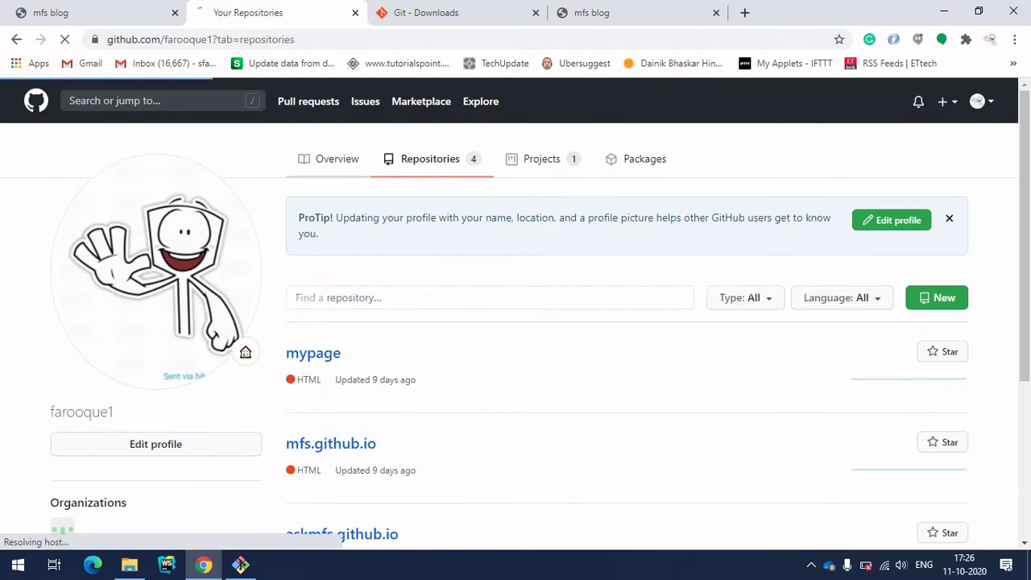
{"action": "scroll", "coordinate": [515, 323], "scroll_direction": "down", "scroll_amount": 1}
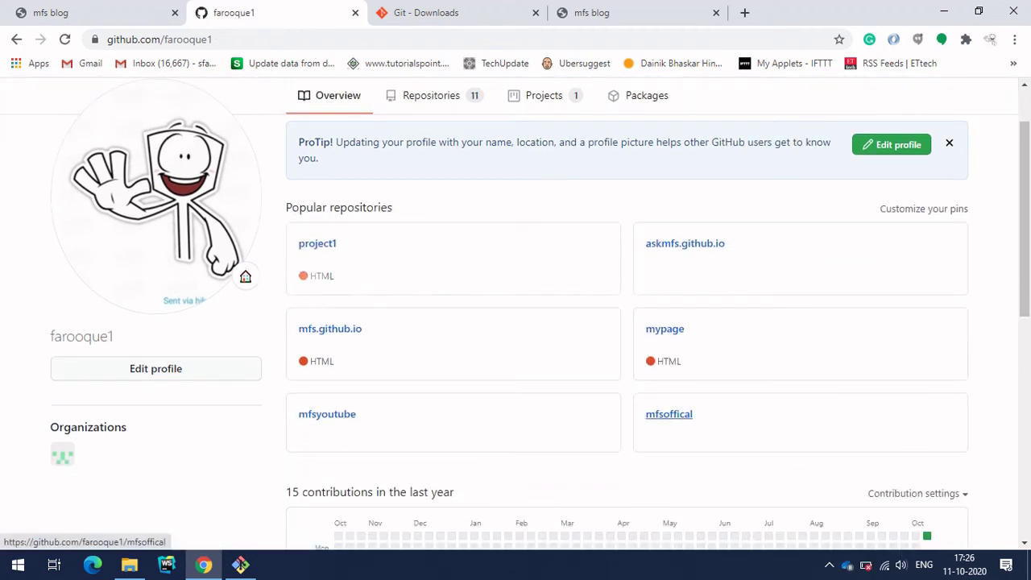
{"action": "left_click", "coordinate": [668, 414]}
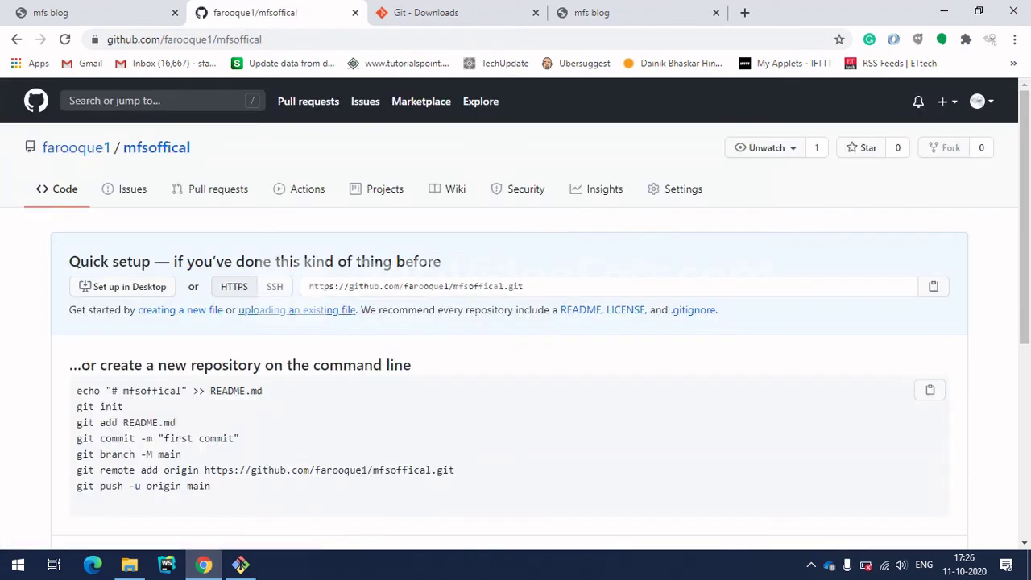
Go back to the profile overview and look through its contribution activity and popular repositories
{"action": "left_click", "coordinate": [75, 147]}
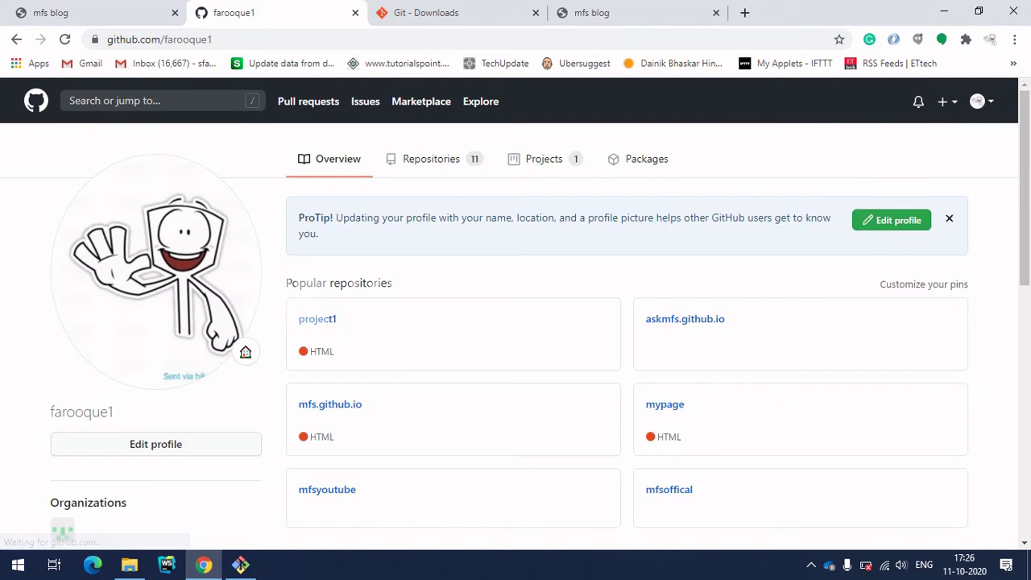
{"action": "scroll", "coordinate": [515, 322], "scroll_direction": "down", "scroll_amount": 1}
{"action": "scroll", "coordinate": [515, 323], "scroll_direction": "down", "scroll_amount": 5}
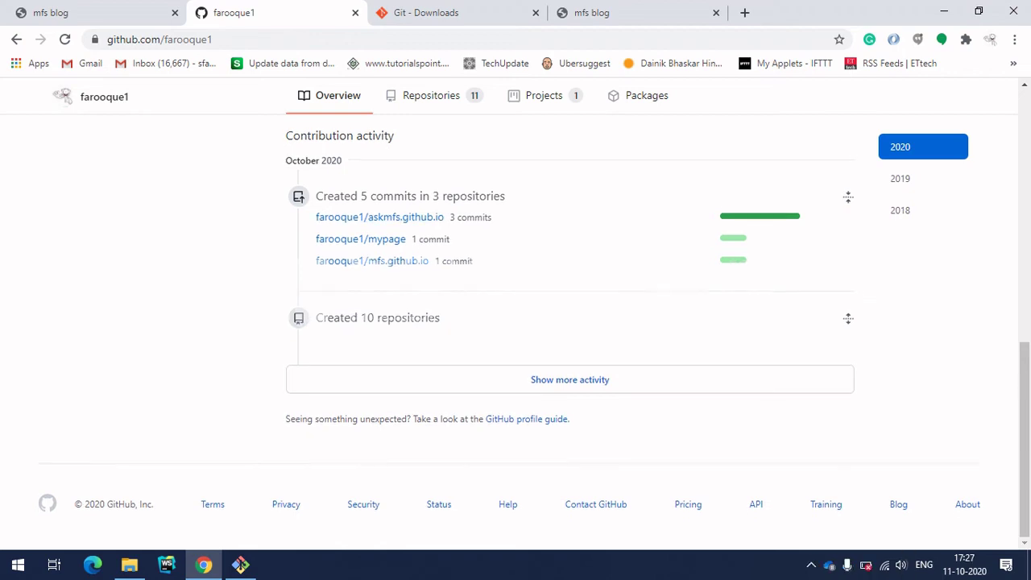
{"action": "scroll", "coordinate": [534, 334], "scroll_direction": "up", "scroll_amount": 3}
{"action": "scroll", "coordinate": [847, 454], "scroll_direction": "up", "scroll_amount": 5}
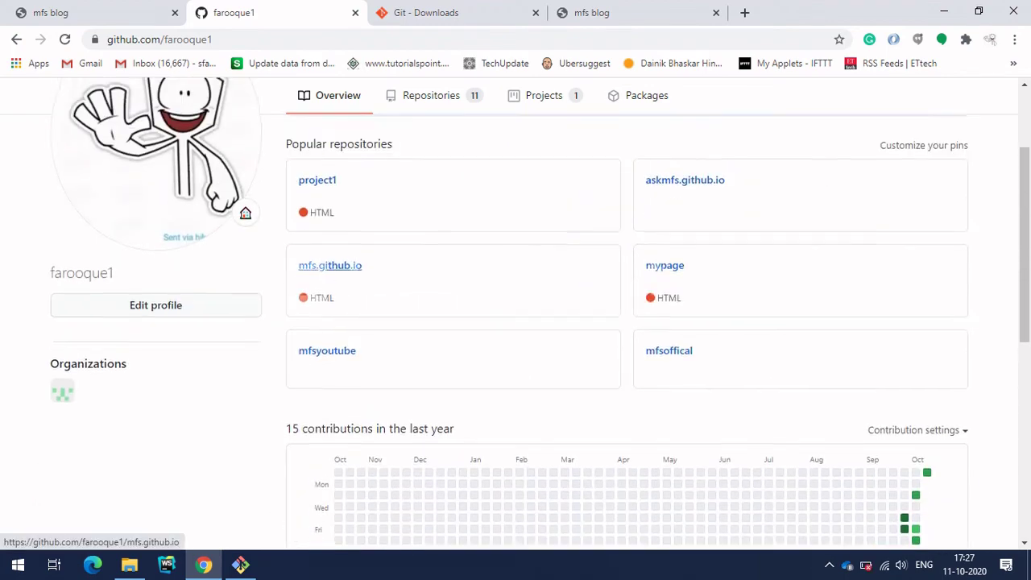
From the account's full repository list, view the mfsblogtest repository in a separate tab and close that tab
{"action": "left_click", "coordinate": [430, 159]}
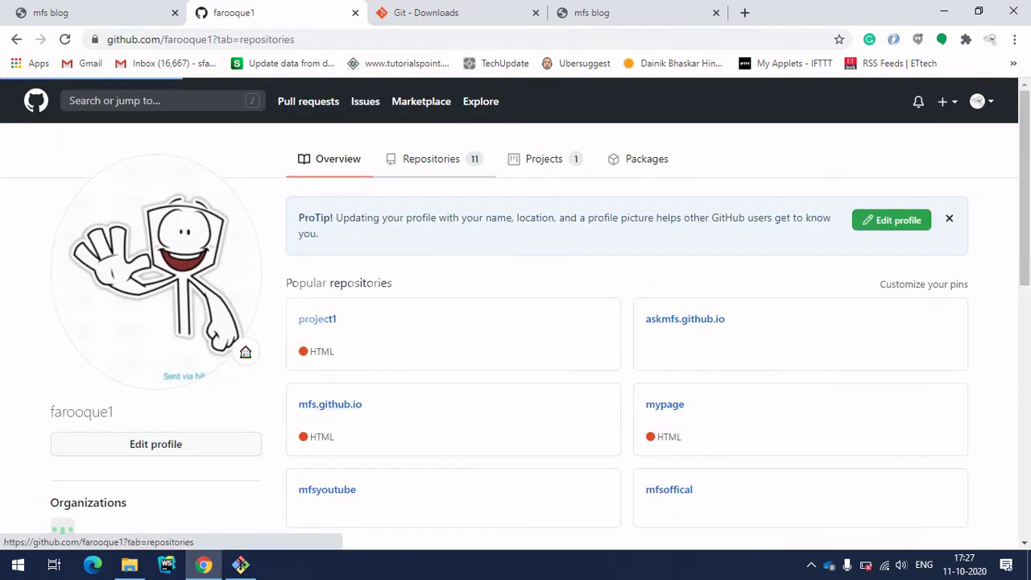
{"action": "scroll", "coordinate": [533, 322], "scroll_direction": "down", "scroll_amount": 1}
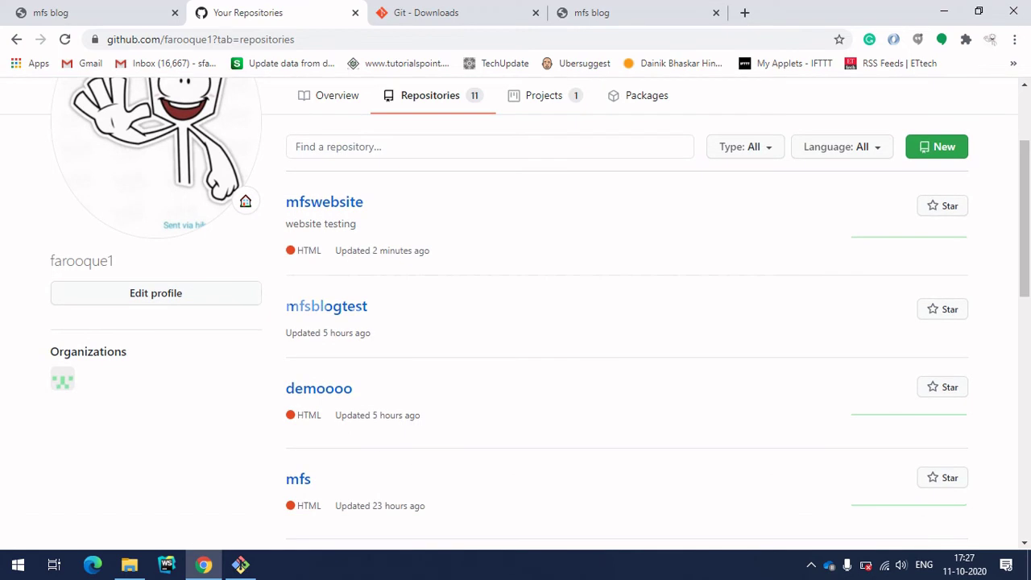
{"action": "middle_click", "coordinate": [289, 306]}
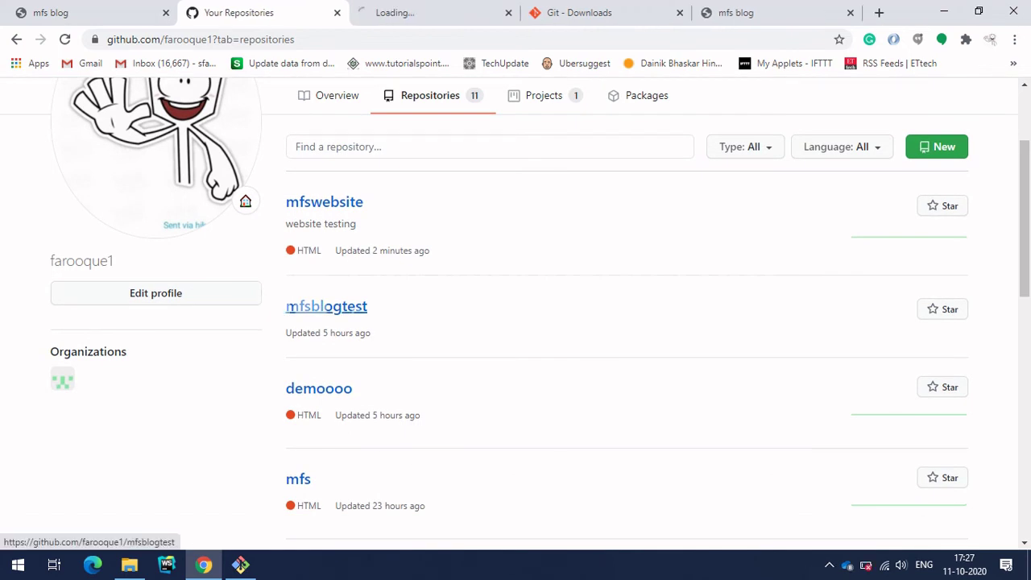
{"action": "key", "text": "ctrl+Tab"}
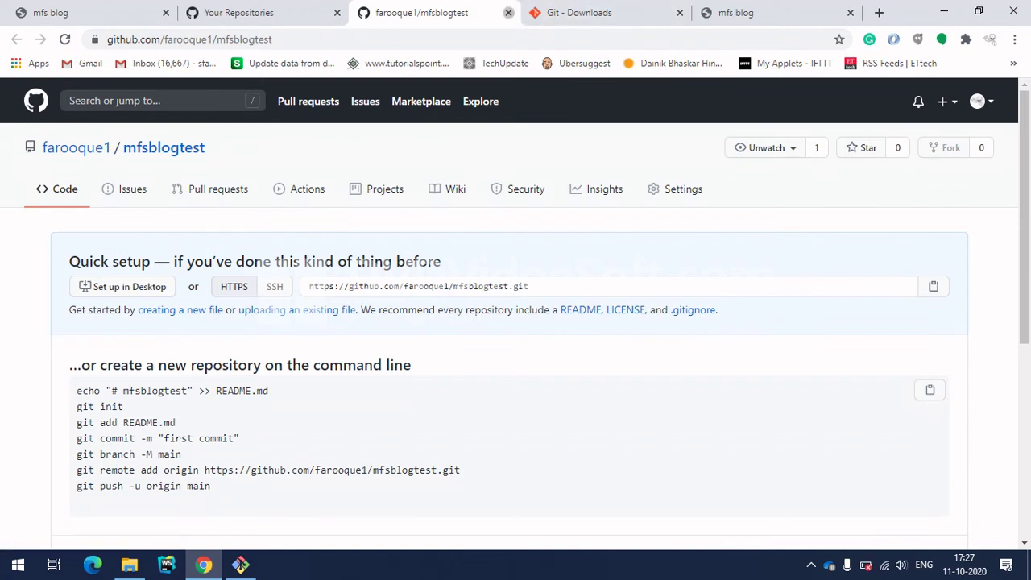
{"action": "left_click", "coordinate": [508, 12]}
Open the mfs and blog repositories from the list in separate tabs
{"action": "scroll", "coordinate": [288, 306], "scroll_direction": "down", "scroll_amount": 2}
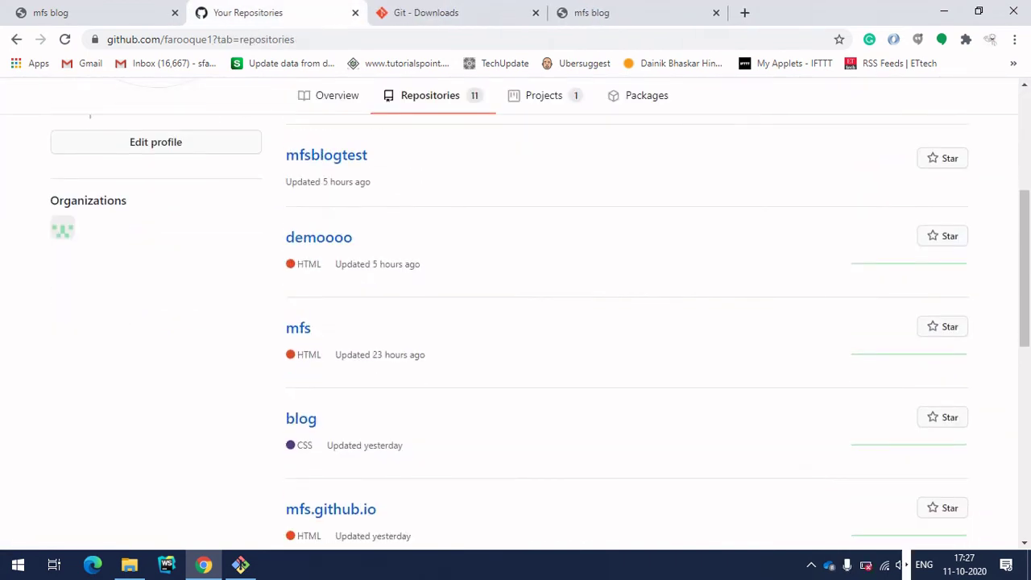
{"action": "middle_click", "coordinate": [298, 330]}
{"action": "scroll", "coordinate": [298, 322], "scroll_direction": "down", "scroll_amount": 1}
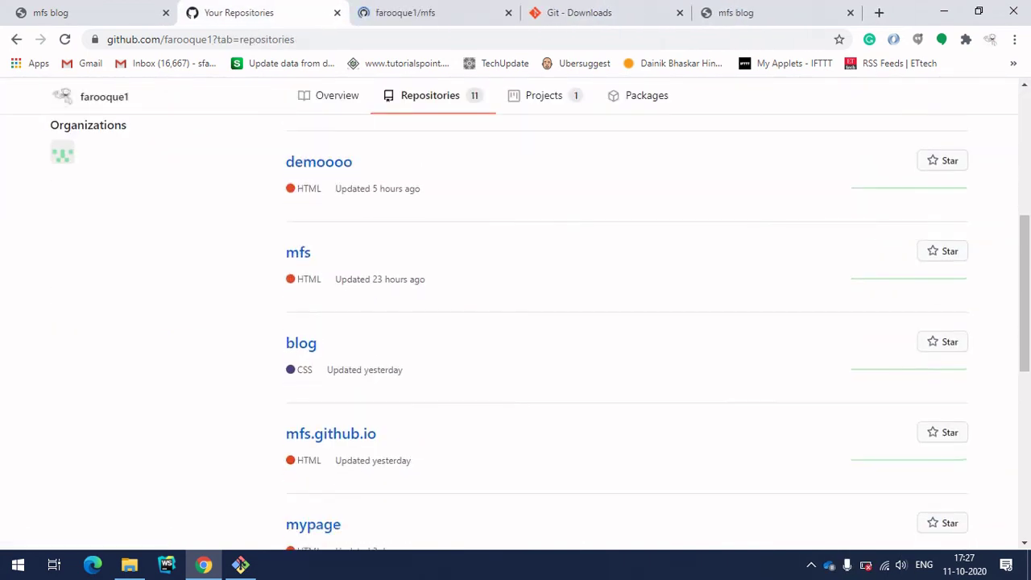
{"action": "middle_click", "coordinate": [300, 343]}
{"action": "scroll", "coordinate": [300, 343], "scroll_direction": "down", "scroll_amount": 2}
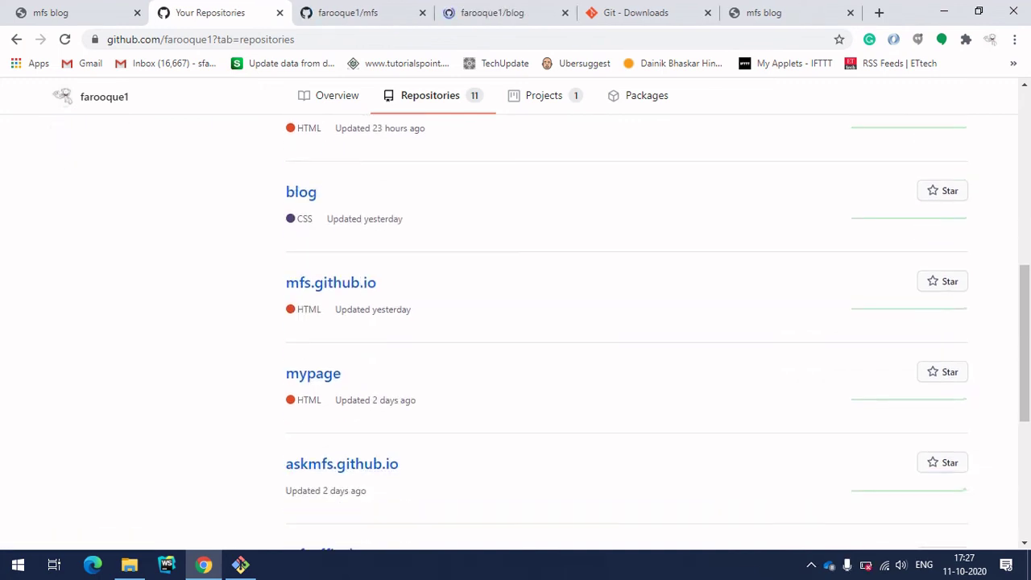
Find the GitHub Pages section in the mfs repository's settings and open its published site
{"action": "key", "text": "ctrl+Tab"}
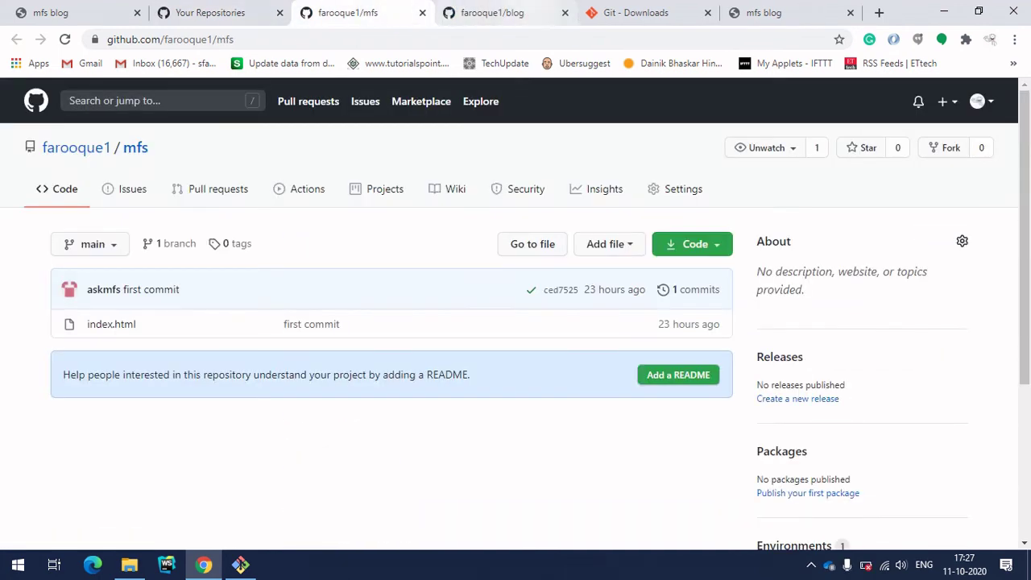
{"action": "left_click", "coordinate": [683, 188]}
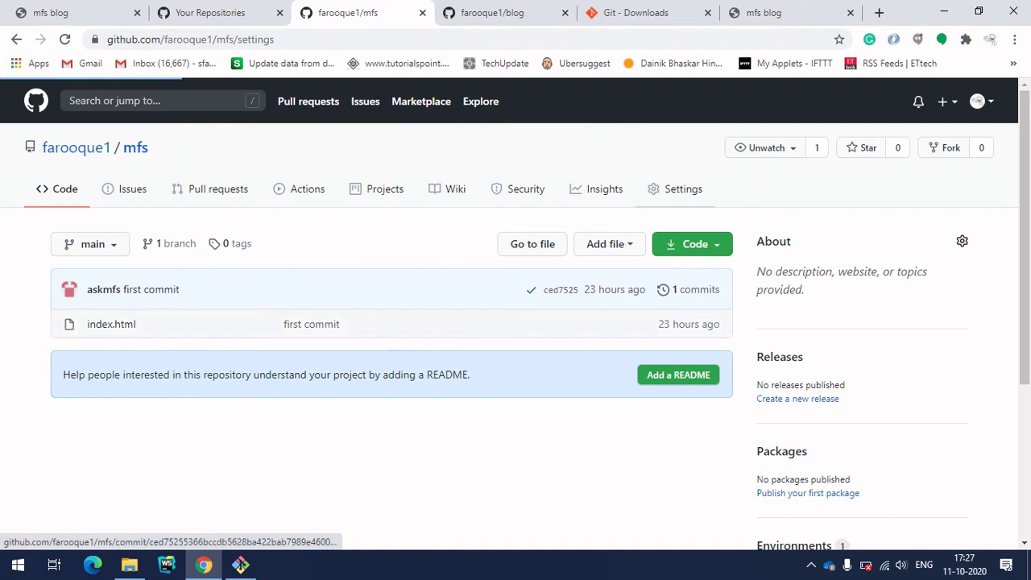
{"action": "scroll", "coordinate": [516, 323], "scroll_direction": "down", "scroll_amount": 3}
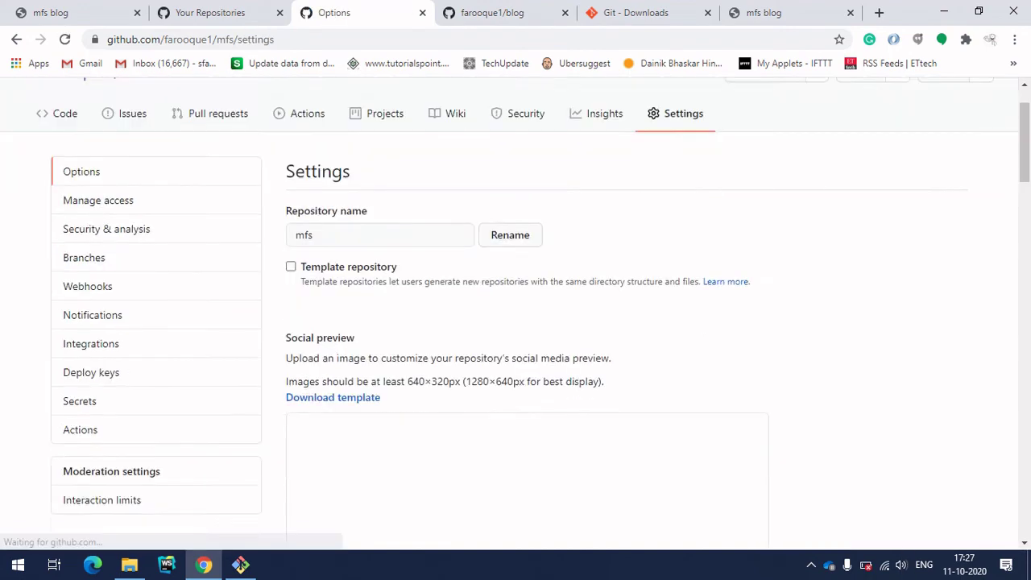
{"action": "scroll", "coordinate": [515, 322], "scroll_direction": "down", "scroll_amount": 11}
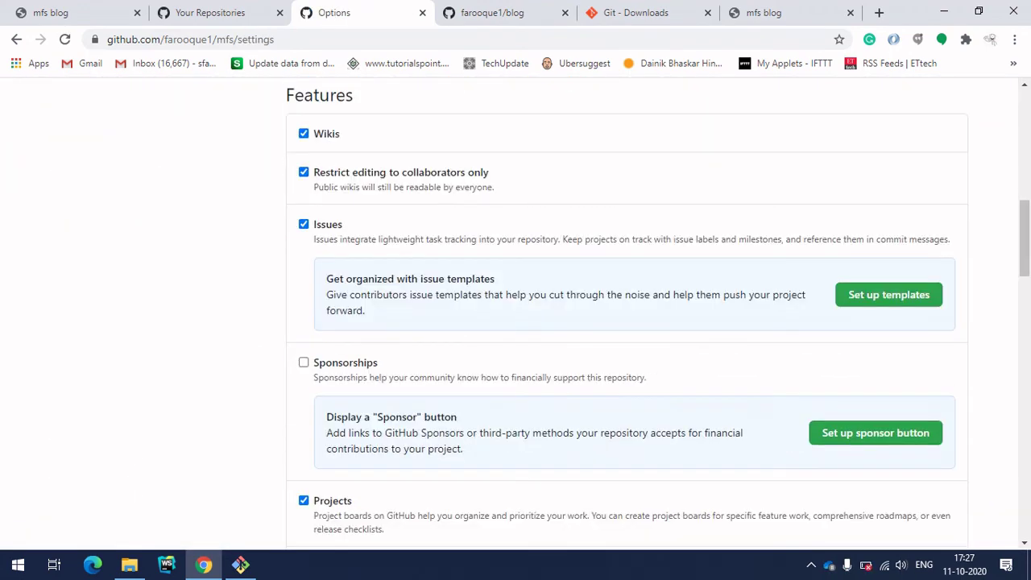
{"action": "scroll", "coordinate": [515, 322], "scroll_direction": "down", "scroll_amount": 6}
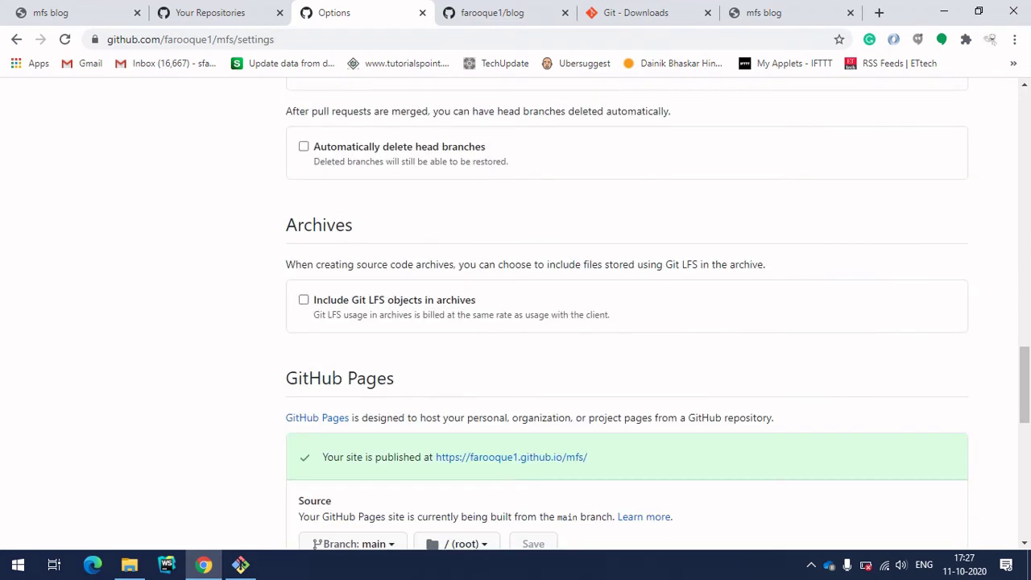
{"action": "left_click", "coordinate": [510, 381]}
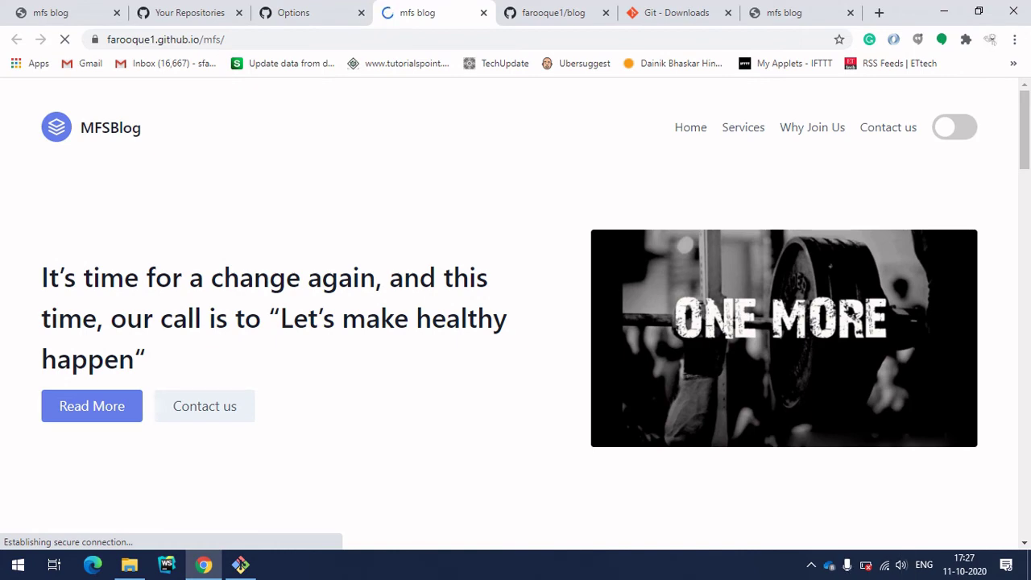
Close the blog repository tab and view the published mfs site alongside its GitHub Pages settings
{"action": "left_click", "coordinate": [563, 12]}
{"action": "left_click", "coordinate": [605, 12]}
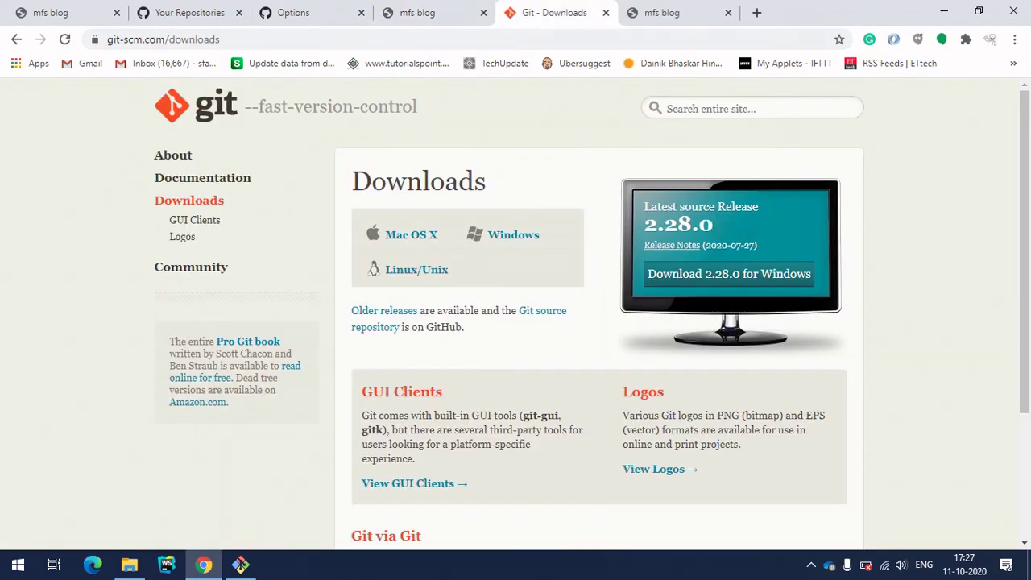
{"action": "left_click", "coordinate": [417, 12]}
{"action": "left_click", "coordinate": [293, 12]}
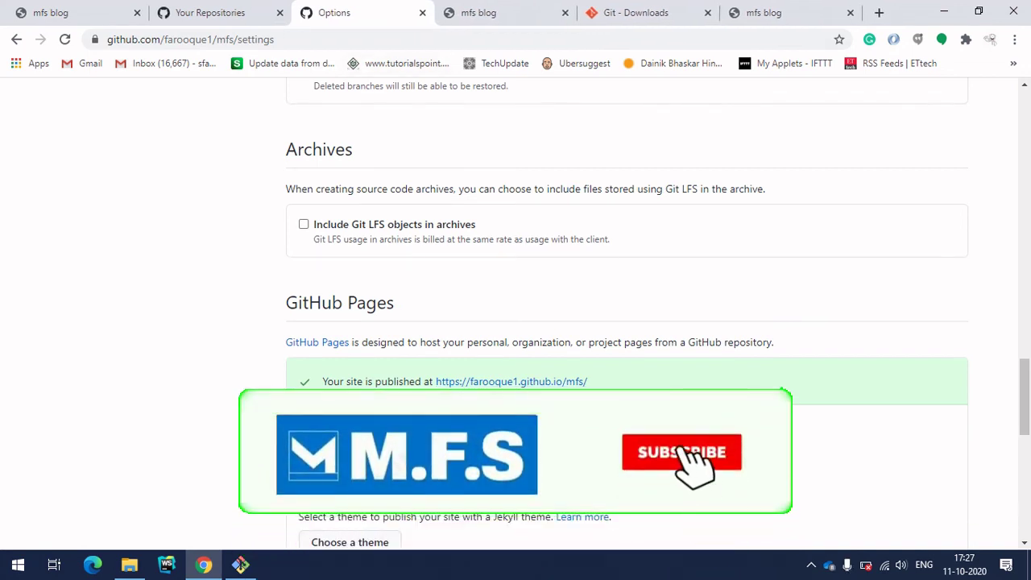
{"action": "left_click", "coordinate": [478, 12]}
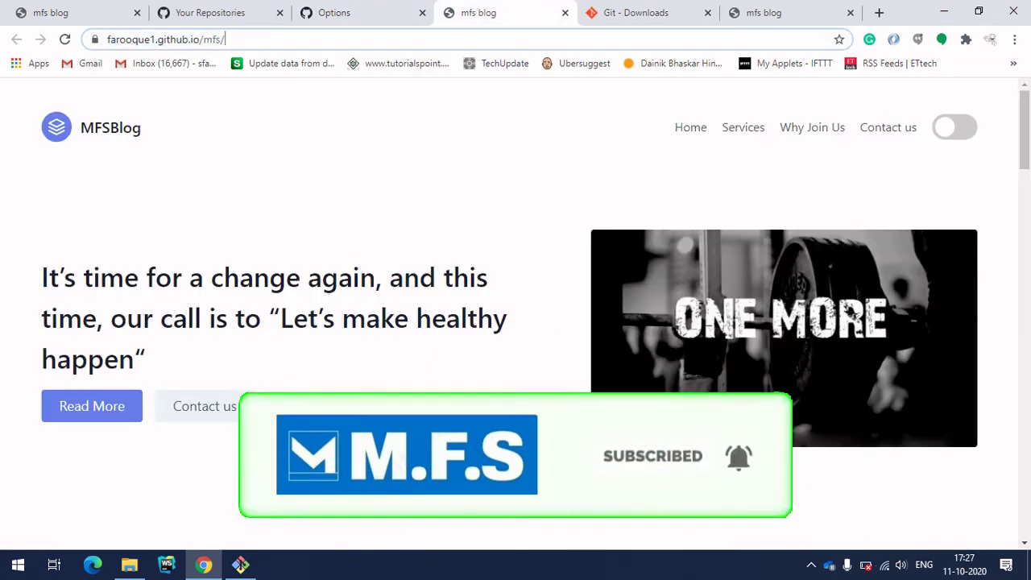
Copy the published mfs site's address and load it in a new browser tab
{"action": "key", "text": "ctrl+a"}
{"action": "key", "text": "ctrl+c"}
{"action": "key", "text": "ctrl+t"}
{"action": "key", "text": "ctrl+v"}
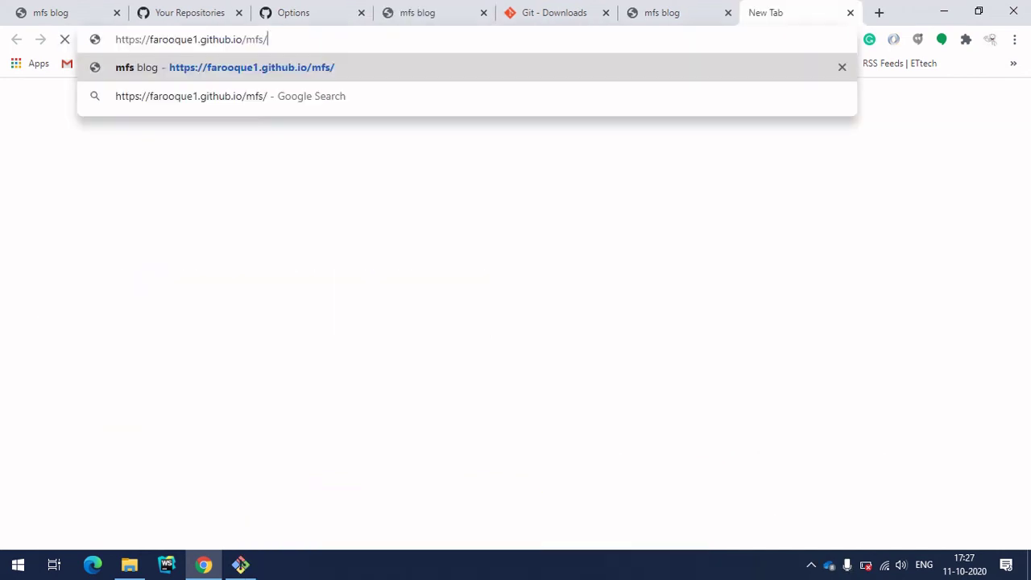
{"action": "key", "text": "Return"}
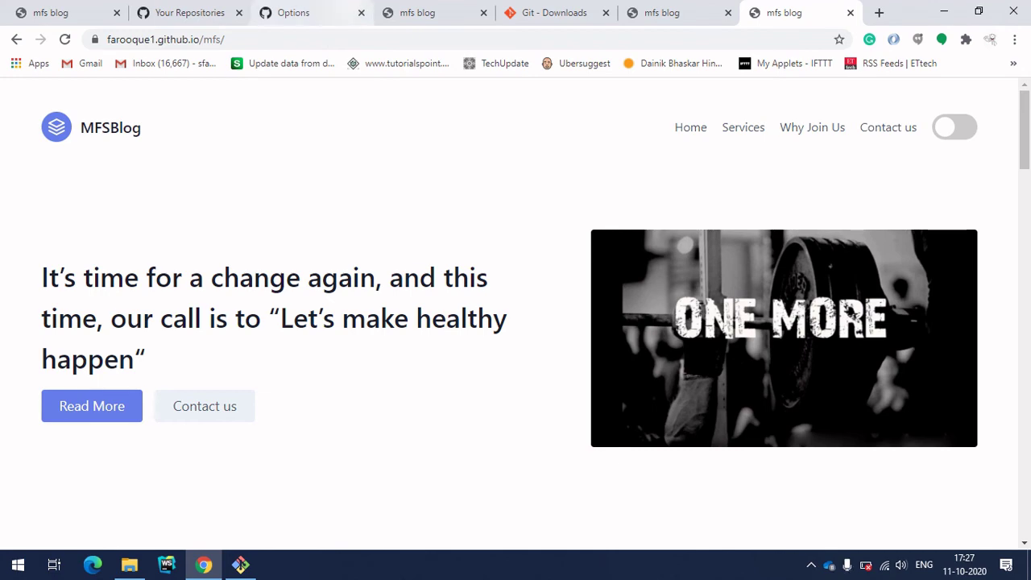
Look through the published mfs page's sections and try its header toggle switch on and off twice
{"action": "scroll", "coordinate": [515, 306], "scroll_direction": "down", "scroll_amount": 5}
{"action": "scroll", "coordinate": [515, 306], "scroll_direction": "down", "scroll_amount": 15}
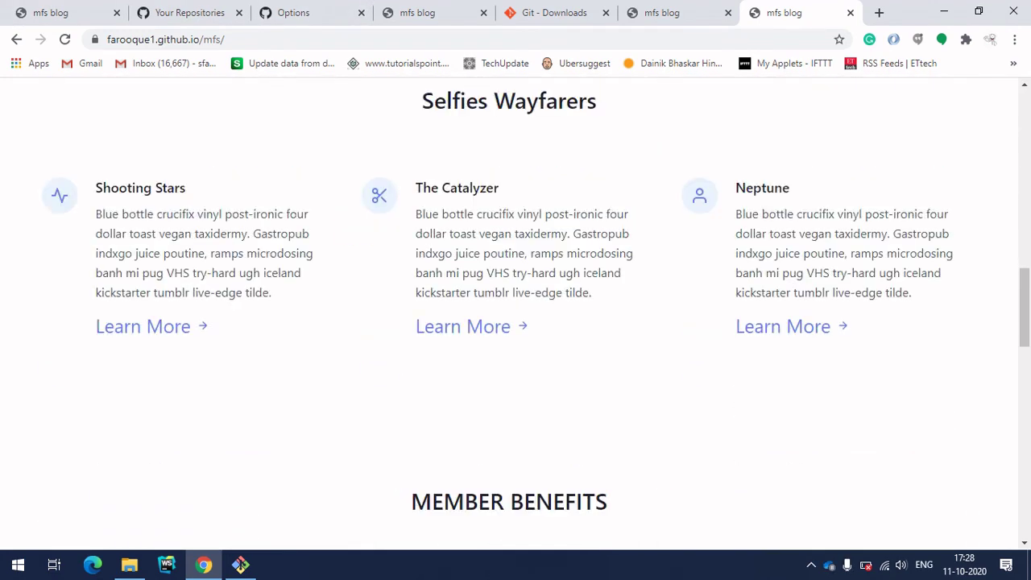
{"action": "scroll", "coordinate": [515, 306], "scroll_direction": "up", "scroll_amount": 20}
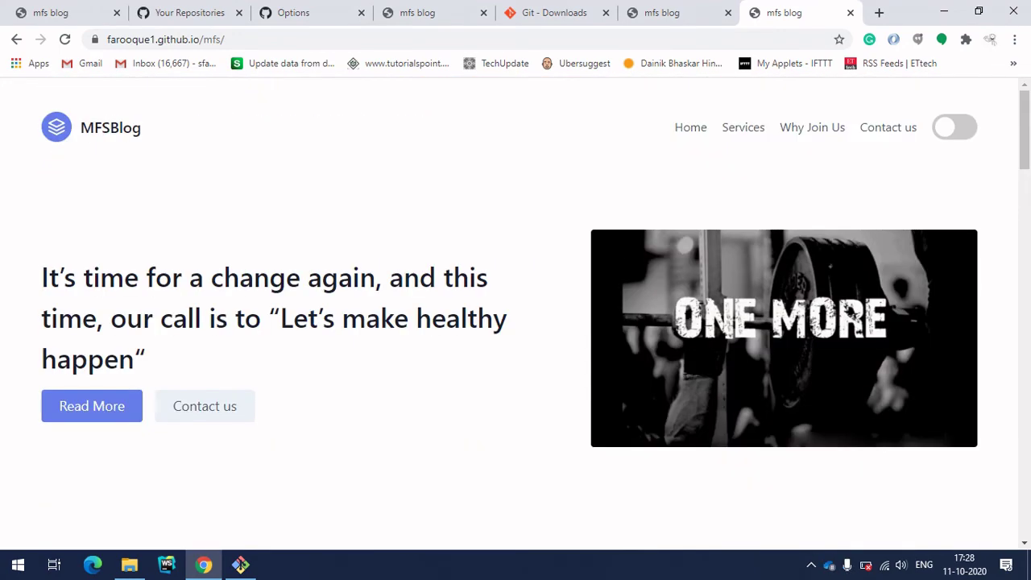
{"action": "left_click", "coordinate": [954, 127]}
{"action": "left_click", "coordinate": [954, 126]}
{"action": "left_click", "coordinate": [954, 127]}
{"action": "left_click", "coordinate": [954, 126]}
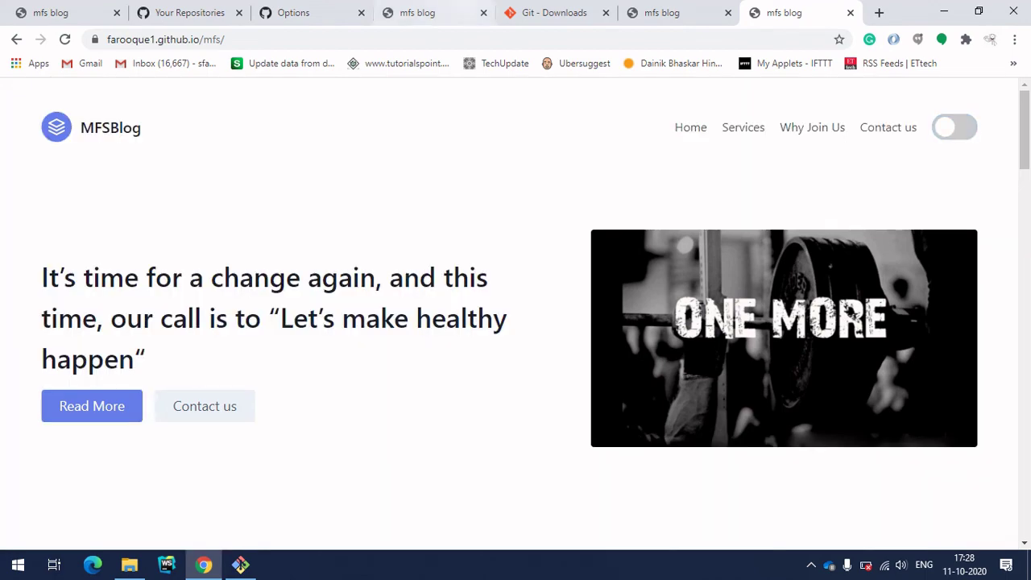
Return to the account's repository list and open the settings of the mfswebsite repository
{"action": "left_click", "coordinate": [554, 12]}
{"action": "left_click", "coordinate": [294, 12]}
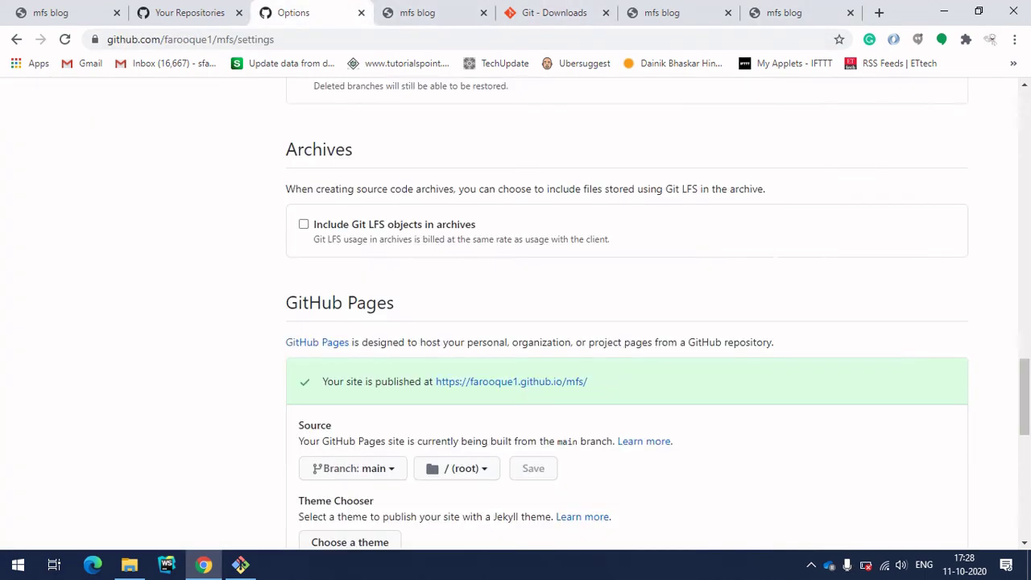
{"action": "left_click", "coordinate": [190, 12]}
{"action": "scroll", "coordinate": [626, 322], "scroll_direction": "up", "scroll_amount": 6}
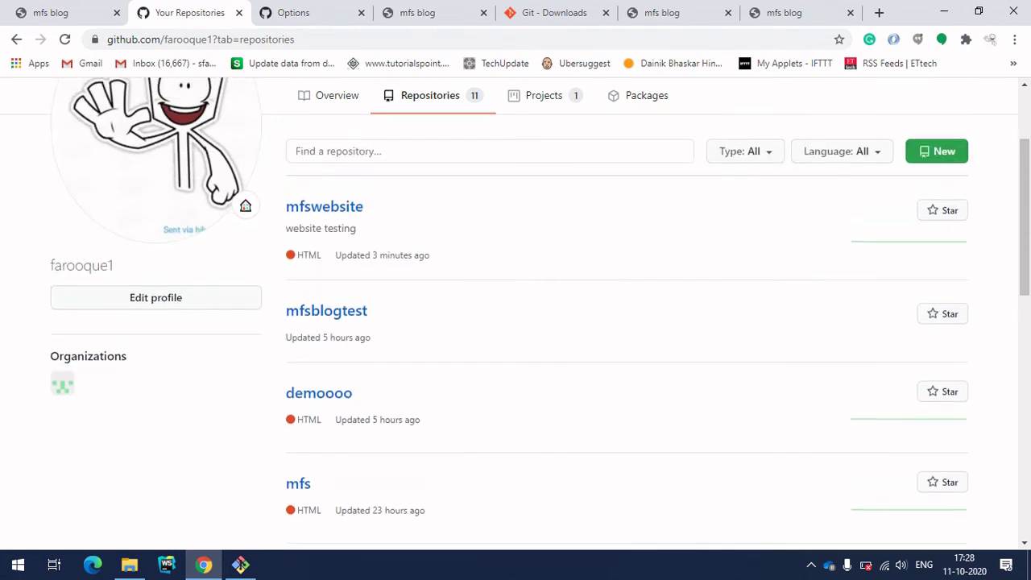
{"action": "left_click", "coordinate": [324, 277]}
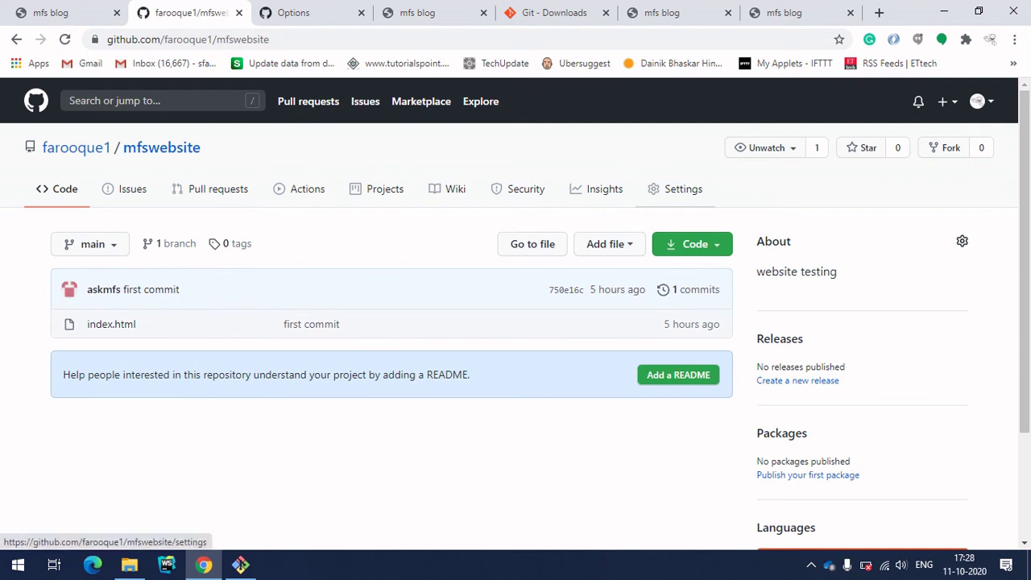
{"action": "left_click", "coordinate": [683, 189]}
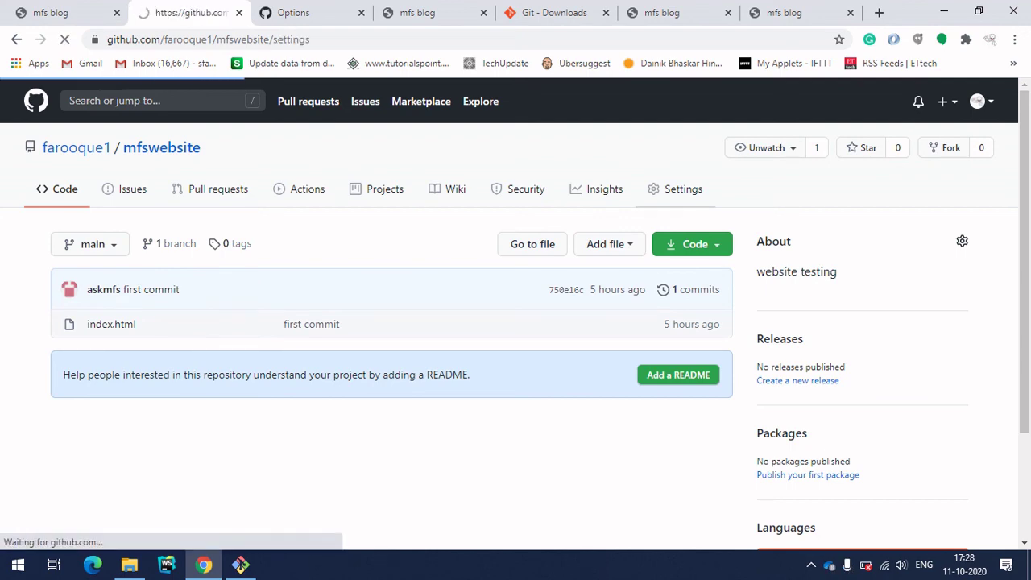
Set the mfswebsite repository's GitHub Pages source to the main branch with the root folder and save it
{"action": "scroll", "coordinate": [515, 322], "scroll_direction": "down", "scroll_amount": 19}
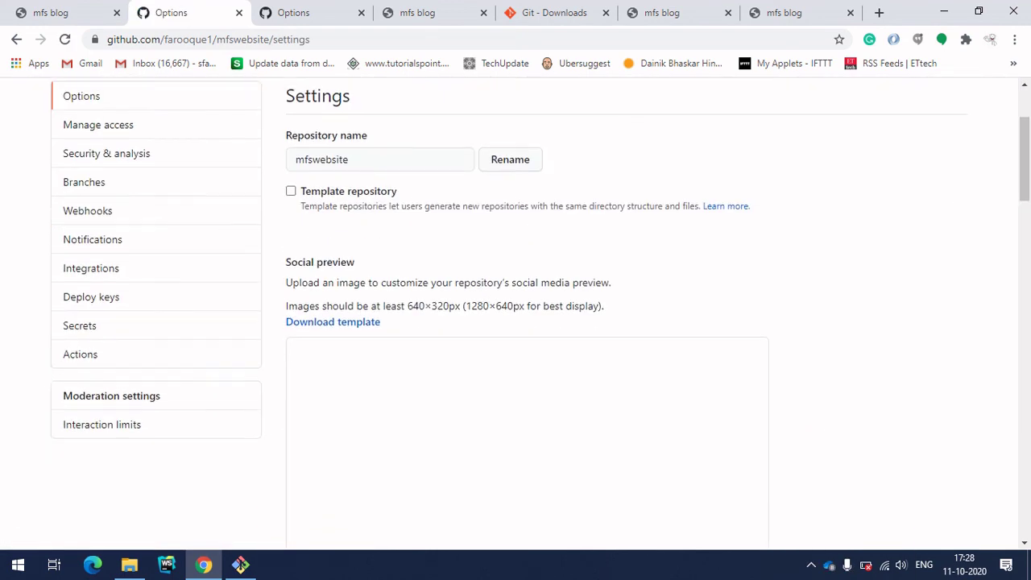
{"action": "scroll", "coordinate": [515, 323], "scroll_direction": "down", "scroll_amount": 5}
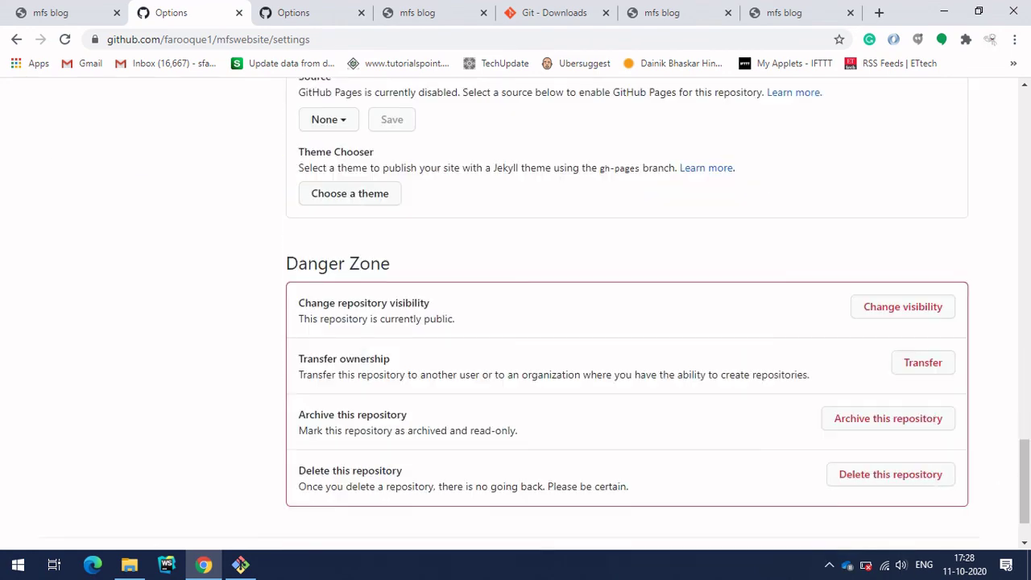
{"action": "scroll", "coordinate": [515, 322], "scroll_direction": "up", "scroll_amount": 3}
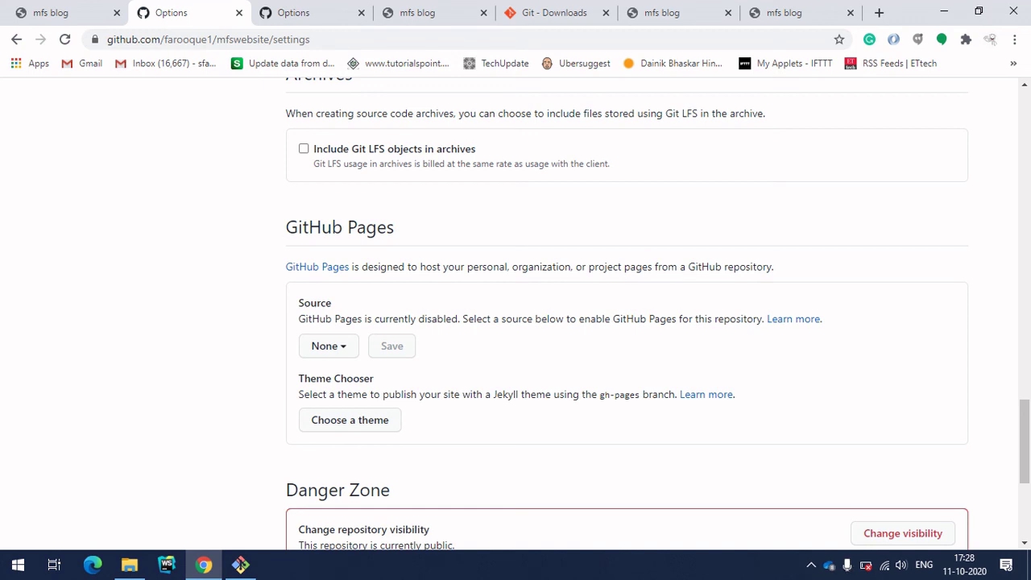
{"action": "left_click", "coordinate": [329, 346]}
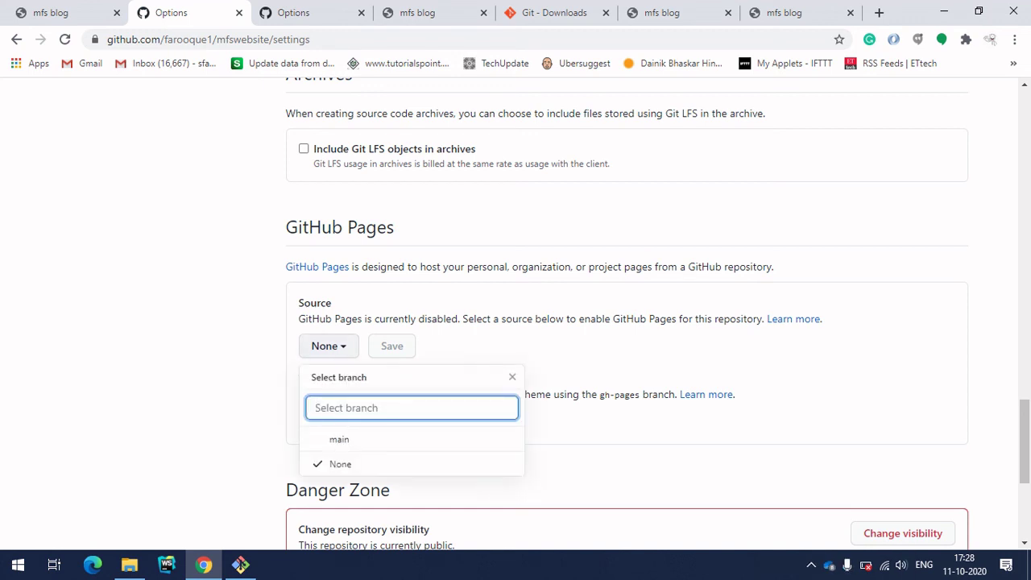
{"action": "key", "text": "Return"}
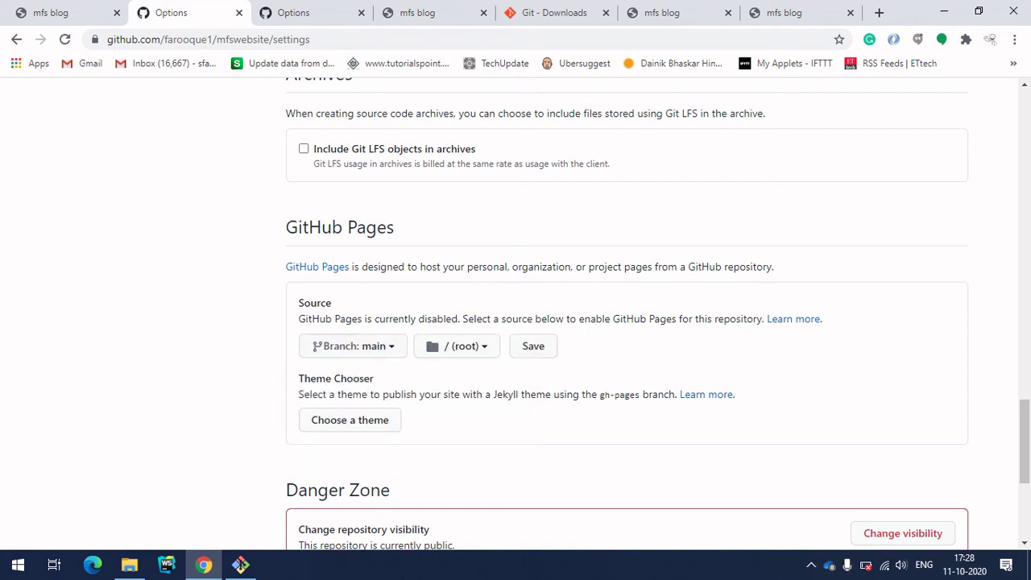
{"action": "key", "text": "Return"}
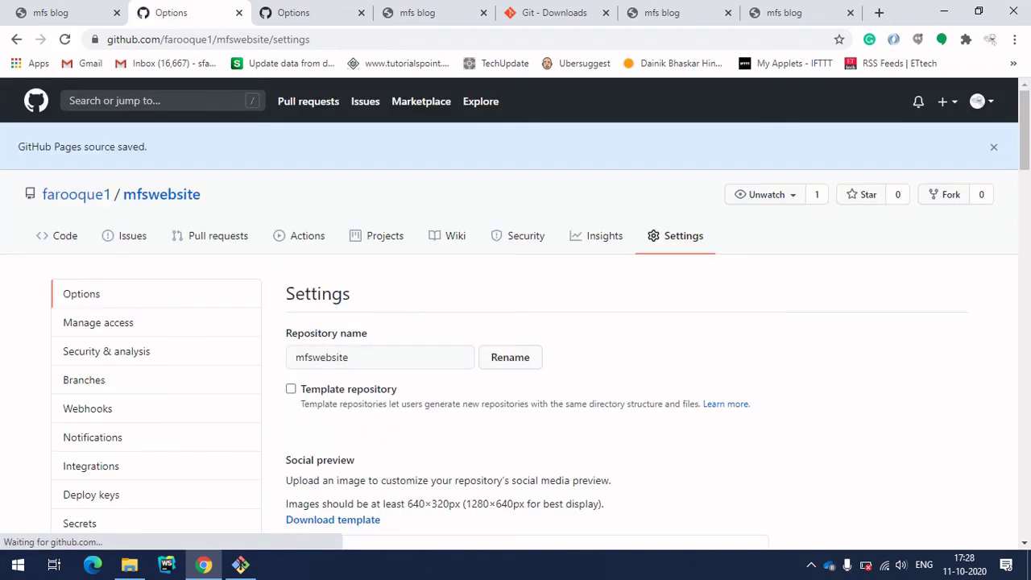
Open the mfswebsite site link from the GitHub Pages settings in a separate tab and view that tab
{"action": "scroll", "coordinate": [515, 322], "scroll_direction": "down", "scroll_amount": 2}
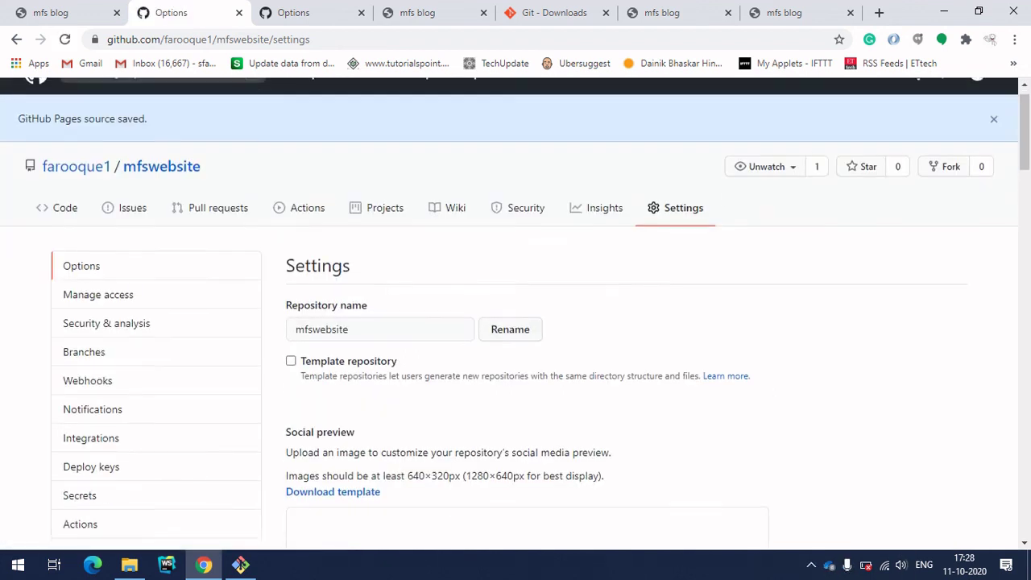
{"action": "scroll", "coordinate": [515, 322], "scroll_direction": "down", "scroll_amount": 10}
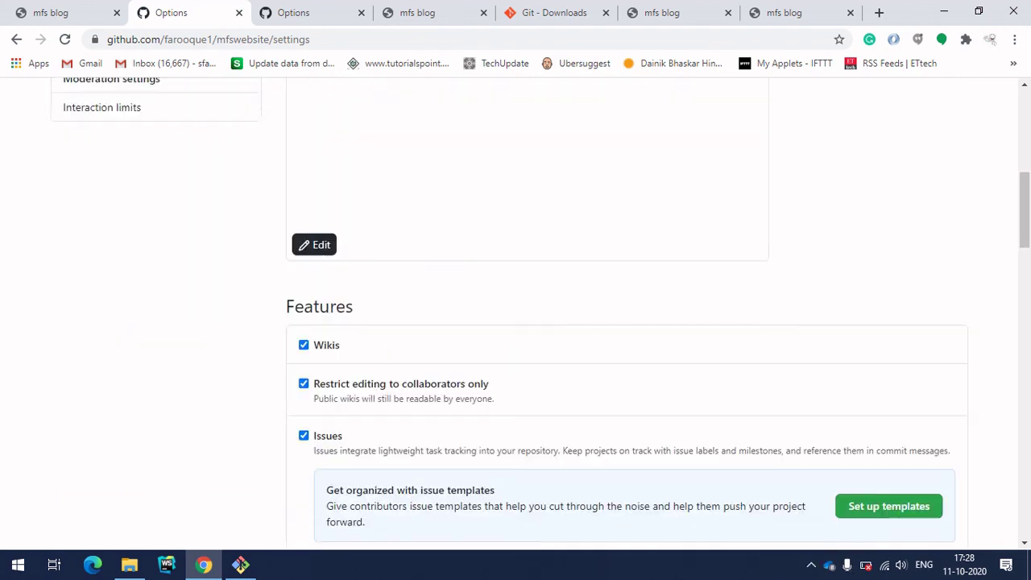
{"action": "scroll", "coordinate": [627, 322], "scroll_direction": "down", "scroll_amount": 8}
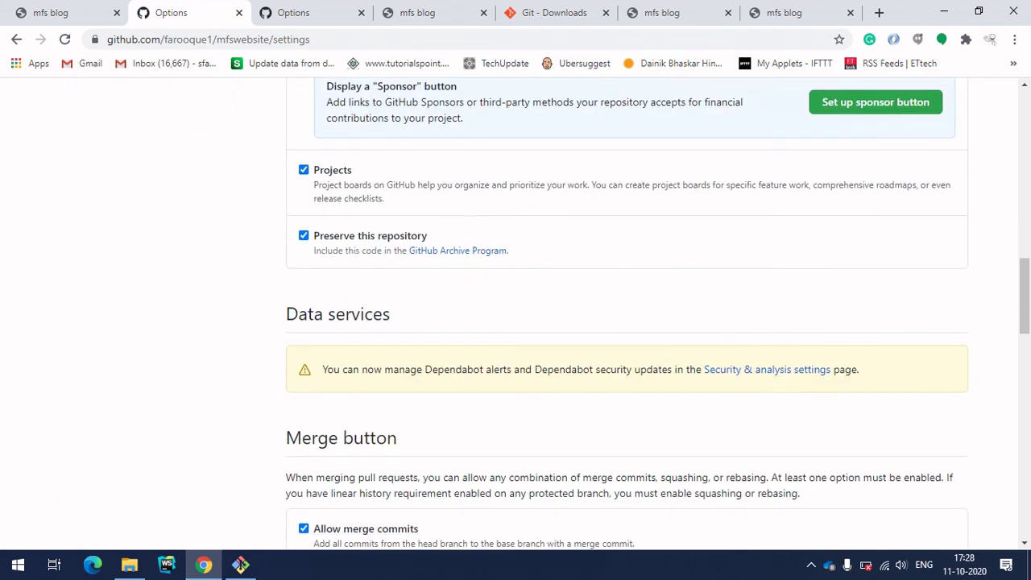
{"action": "scroll", "coordinate": [562, 274], "scroll_direction": "down", "scroll_amount": 2}
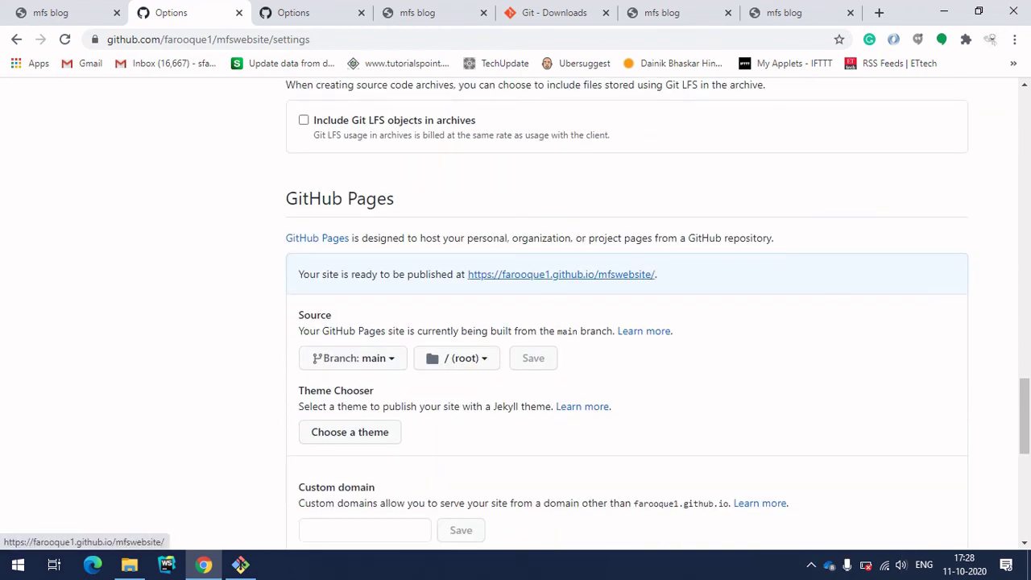
{"action": "left_click", "coordinate": [561, 274], "text": "ctrl"}
{"action": "key", "text": "ctrl+Tab"}
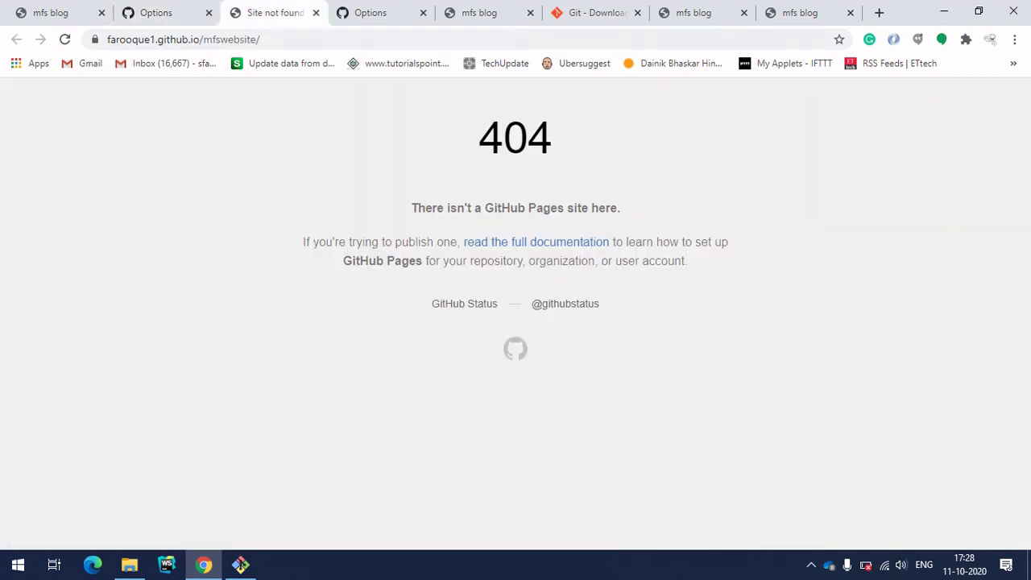